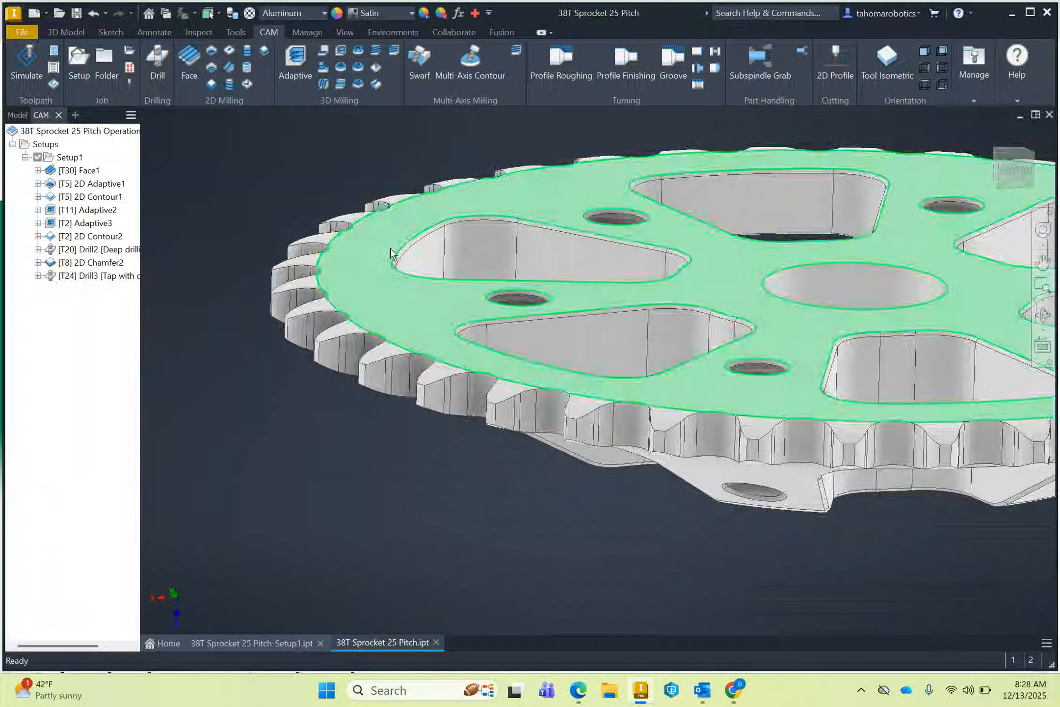
Suppress the Theoretical Tooth, Tooth and Tooth Pattern features of the sprocket.
{"action": "middle_click_drag", "start_coordinate": [391, 252], "coordinate": [422, 263], "text": "shift"}
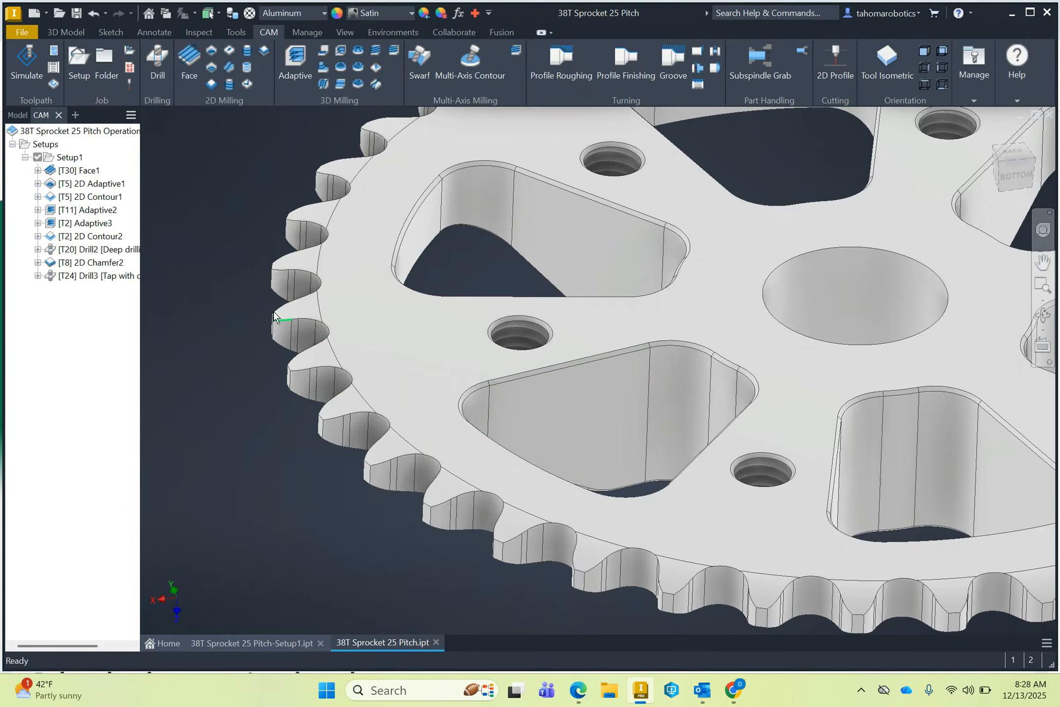
{"action": "left_click", "coordinate": [16, 115]}
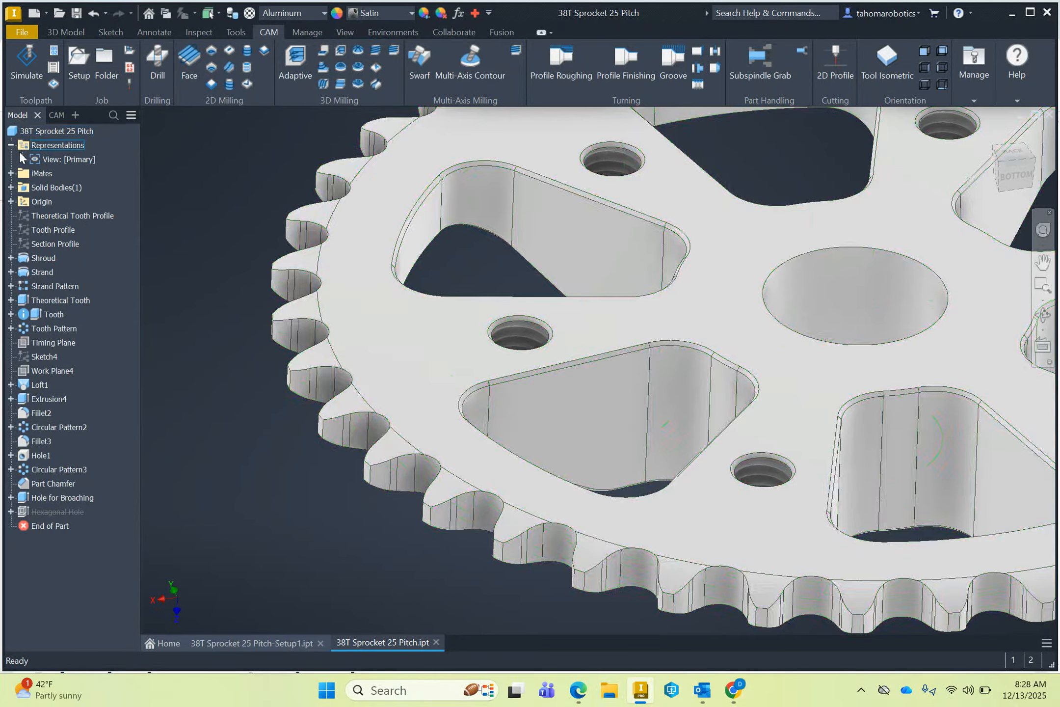
{"action": "left_click", "coordinate": [60, 300]}
{"action": "left_click", "coordinate": [79, 328], "text": "shift"}
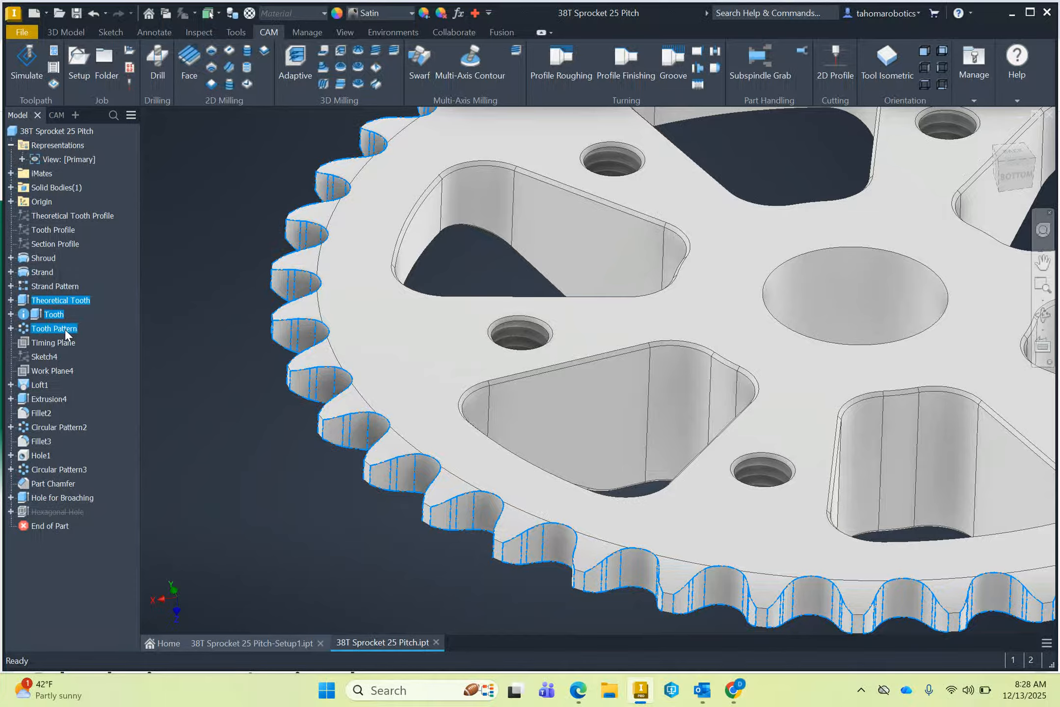
{"action": "right_click", "coordinate": [64, 330]}
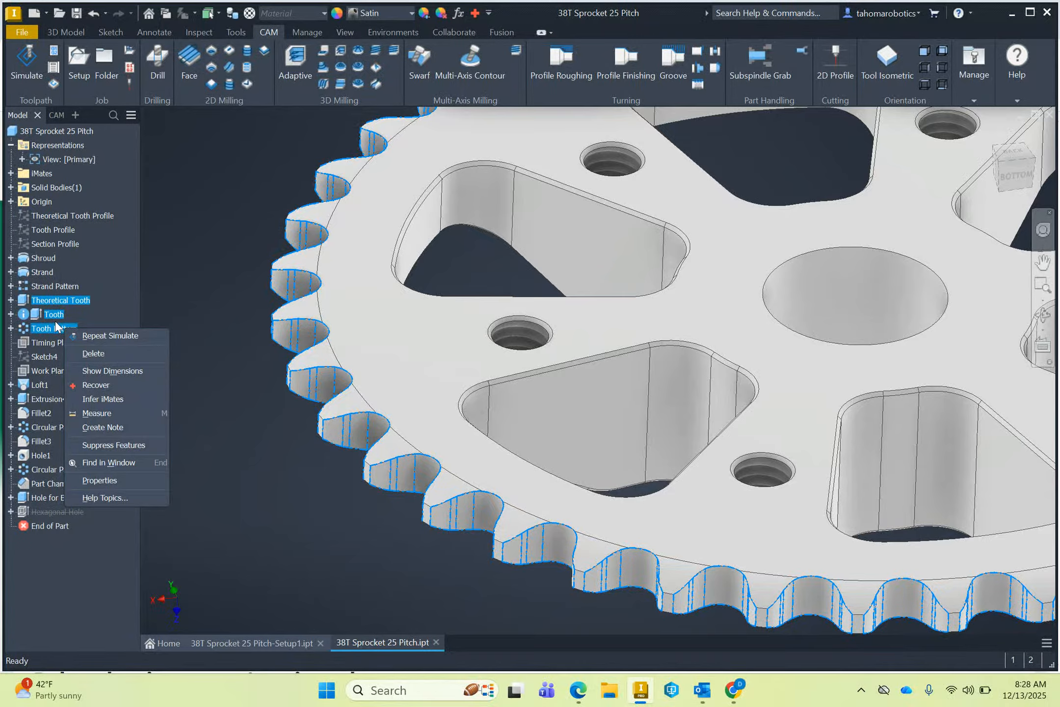
{"action": "left_click", "coordinate": [98, 445]}
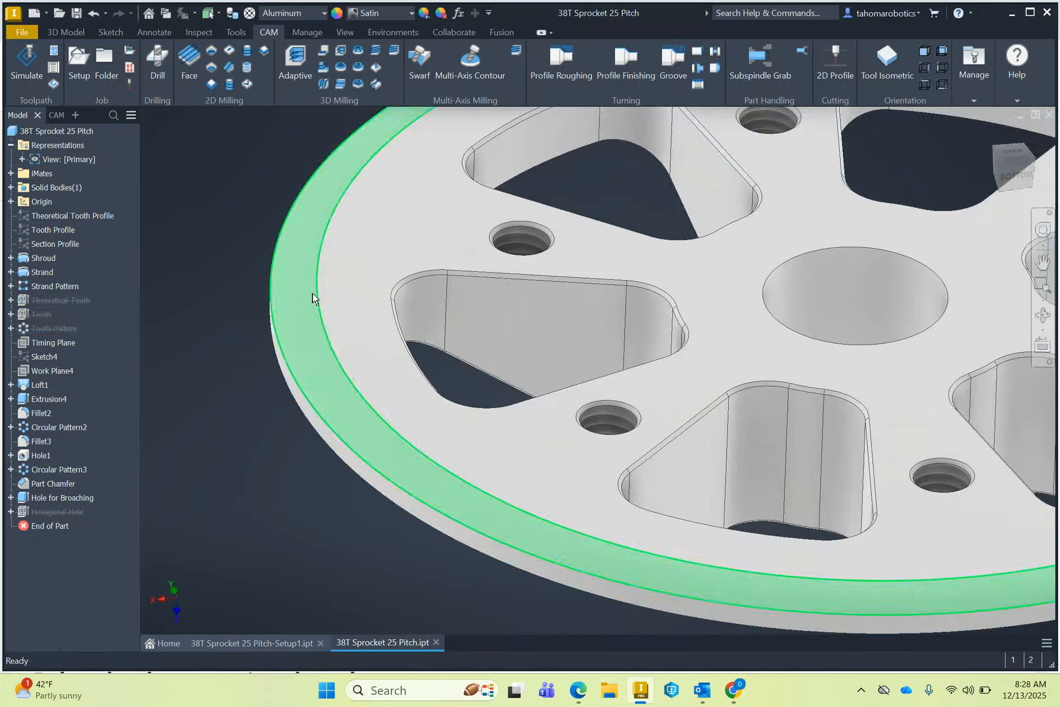
Start a Scallop operation and assign tool #6, the 1/4" ball end mill, from the HAAS VF3 tools library.
{"action": "middle_click_drag", "start_coordinate": [314, 298], "coordinate": [303, 276]}
{"action": "left_click", "coordinate": [57, 115]}
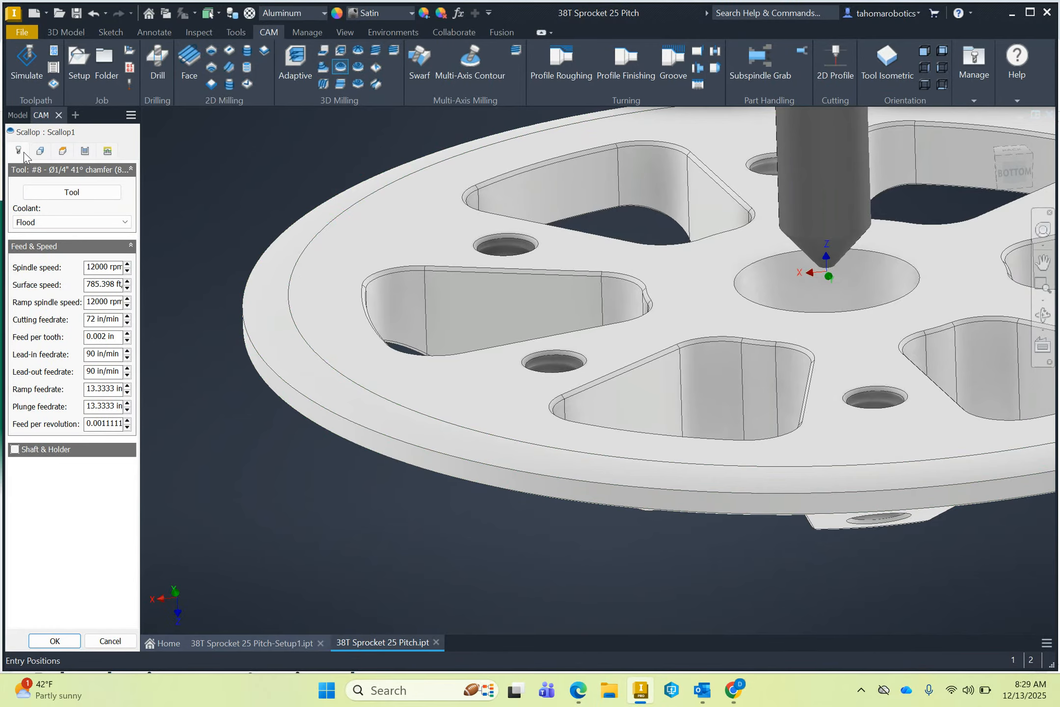
{"action": "left_click", "coordinate": [72, 192]}
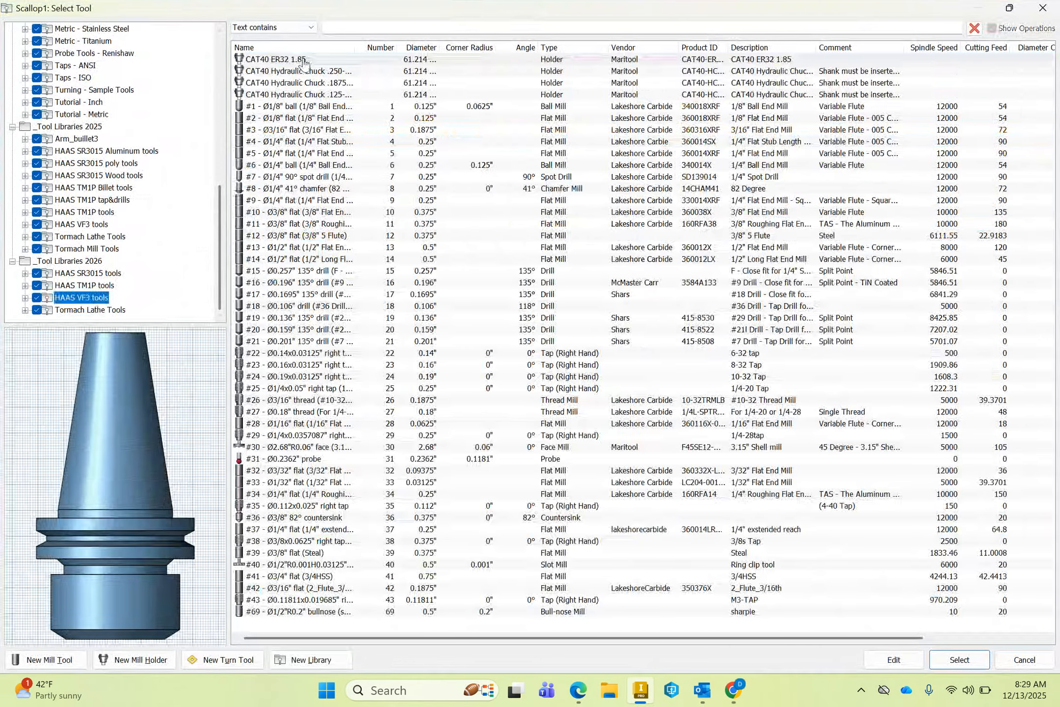
{"action": "left_click_drag", "start_coordinate": [353, 50], "coordinate": [371, 49]}
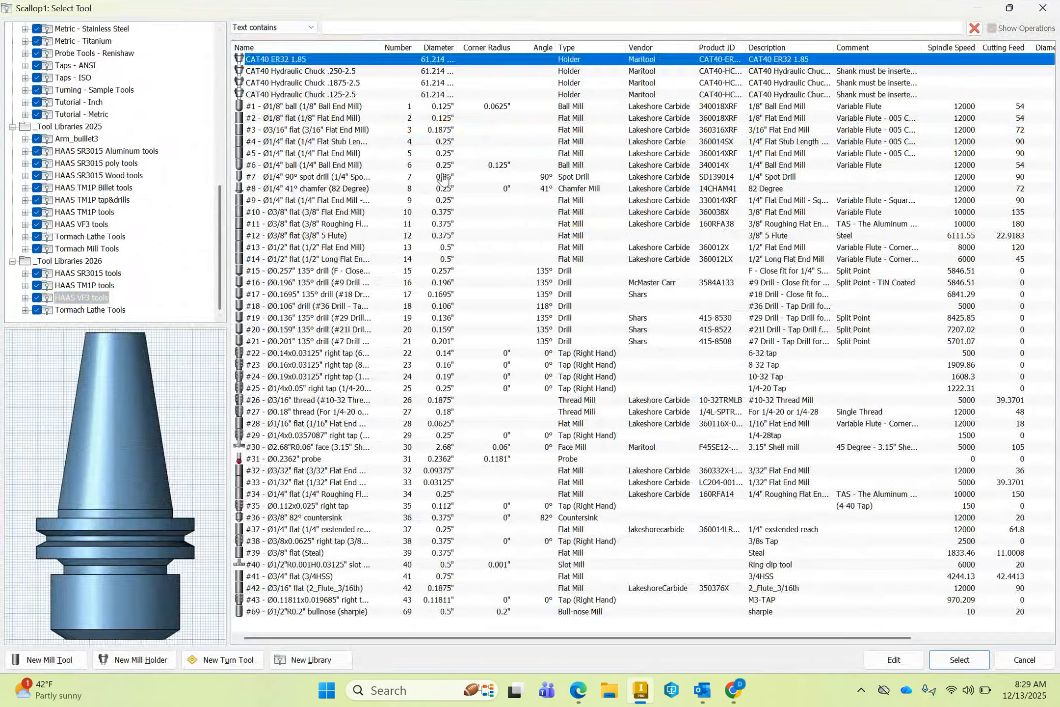
{"action": "left_click", "coordinate": [348, 166]}
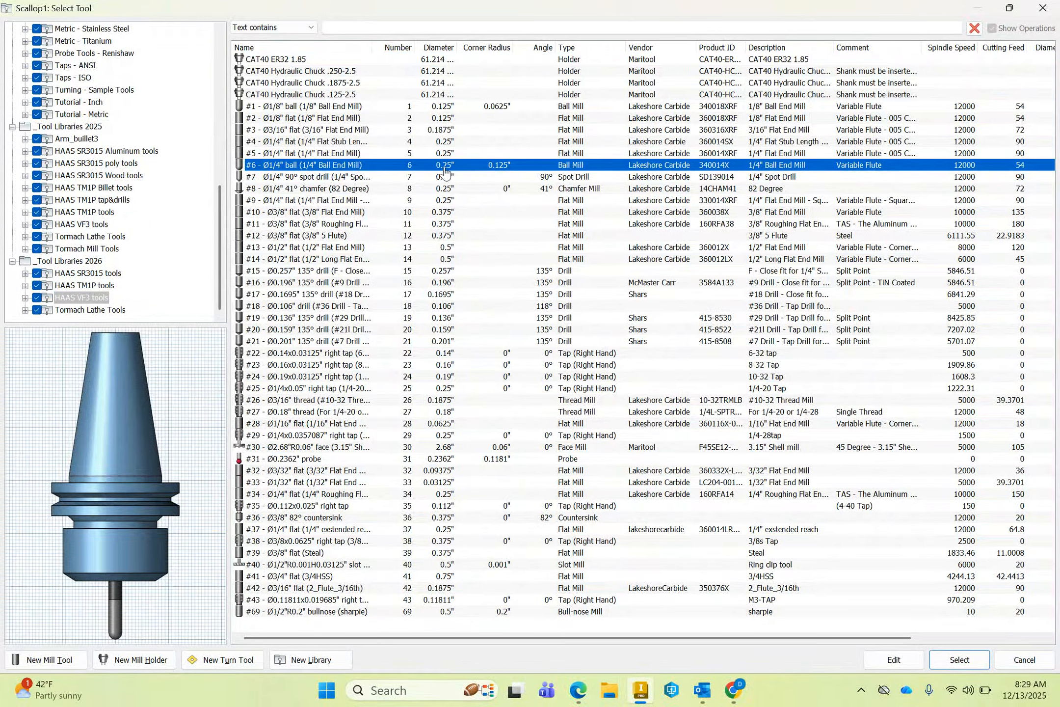
{"action": "left_click", "coordinate": [959, 660]}
Enable Avoid/Touch Surfaces with the touch surfaces option in the operation's geometry and pick the sloped outer rim face.
{"action": "left_click", "coordinate": [40, 153]}
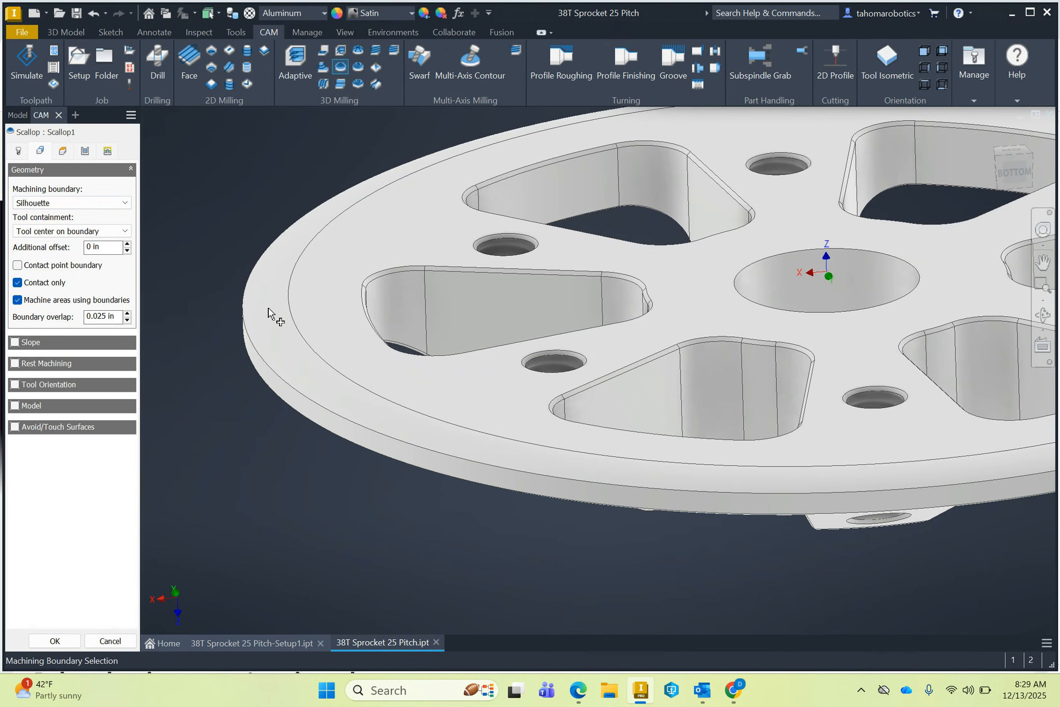
{"action": "left_click", "coordinate": [15, 426]}
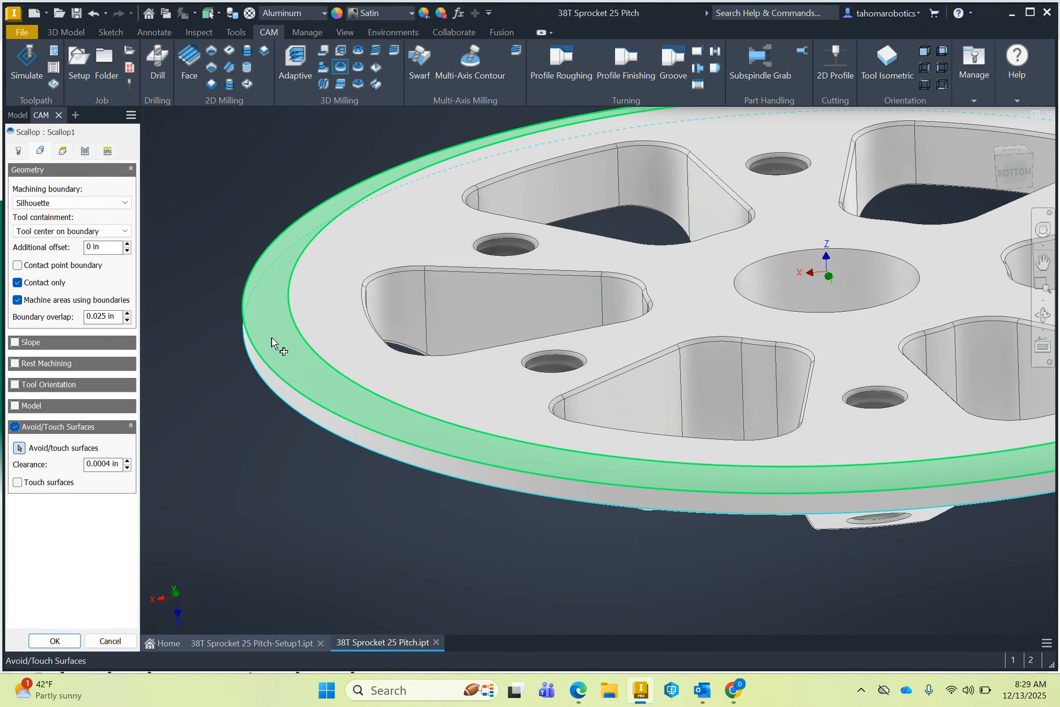
{"action": "left_click", "coordinate": [18, 482]}
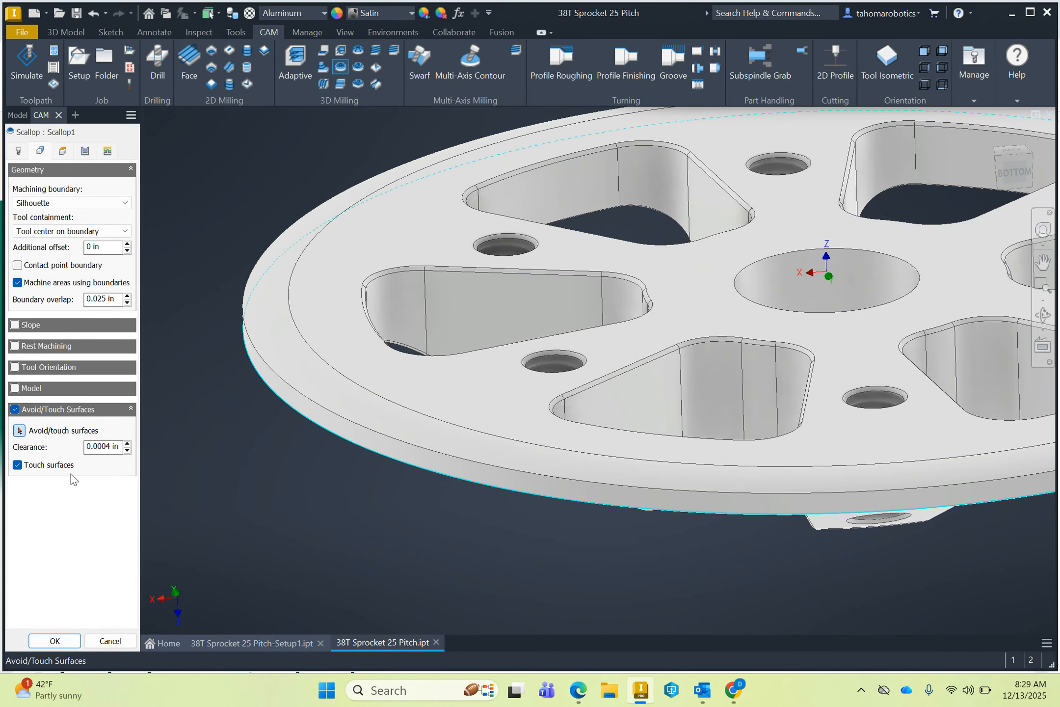
{"action": "left_click", "coordinate": [263, 343]}
{"action": "scroll", "coordinate": [255, 319], "scroll_direction": "down", "scroll_amount": 4}
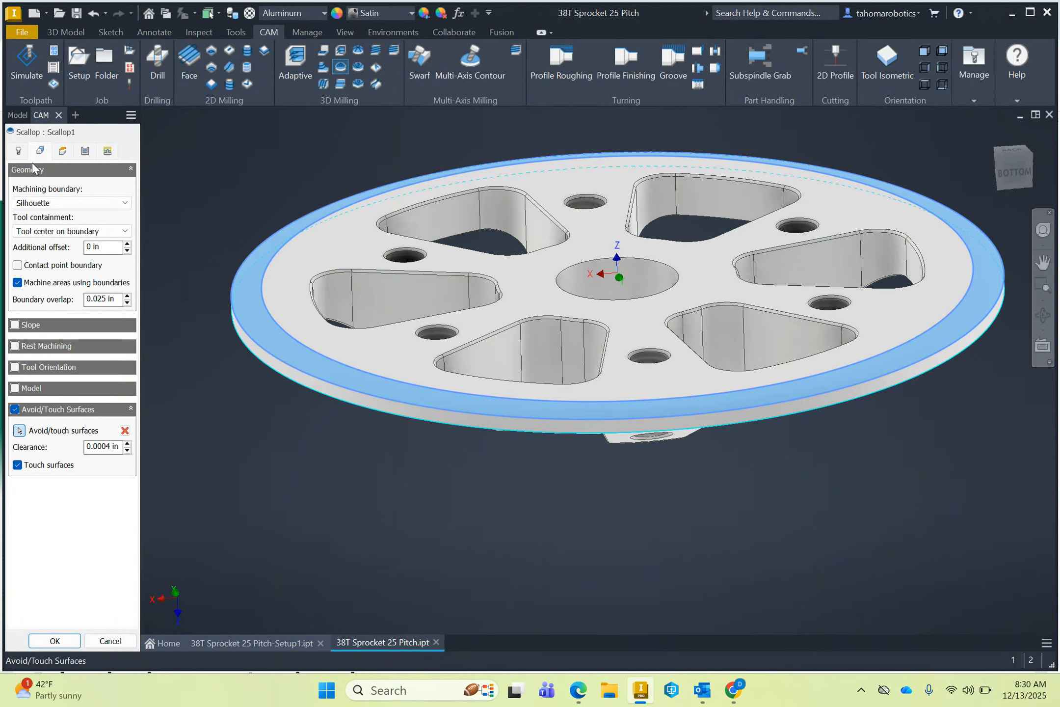
Set the scallop stepover to .01 in and accept the operation to generate its toolpath.
{"action": "left_click", "coordinate": [59, 152]}
{"action": "left_click", "coordinate": [84, 150]}
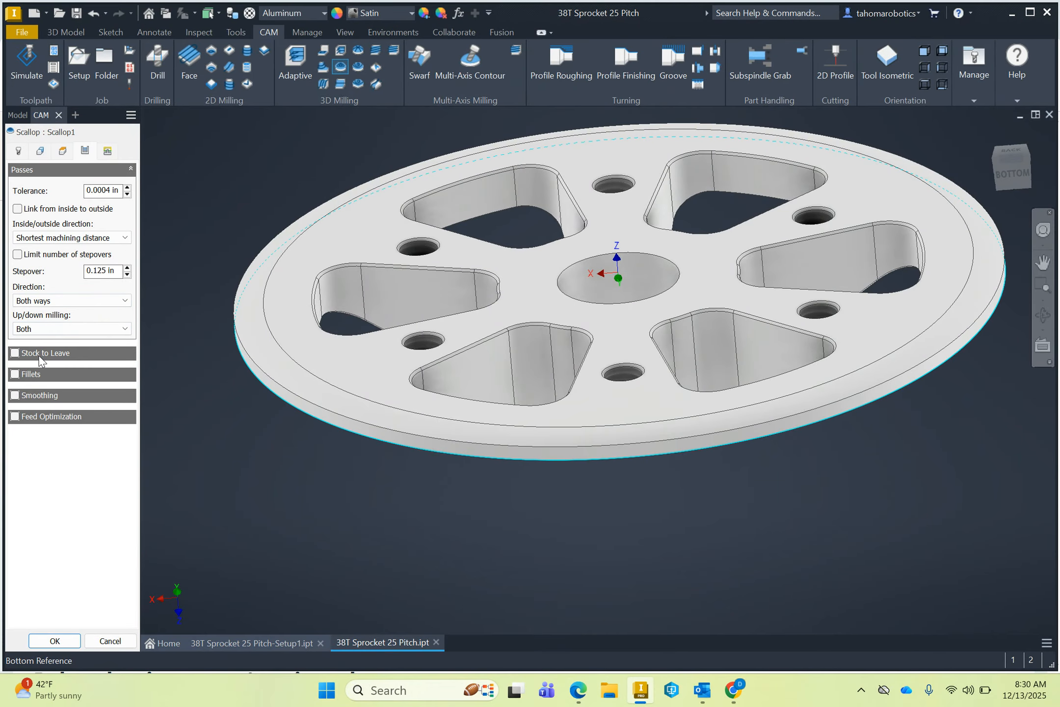
{"action": "mouse_move", "coordinate": [39, 358]}
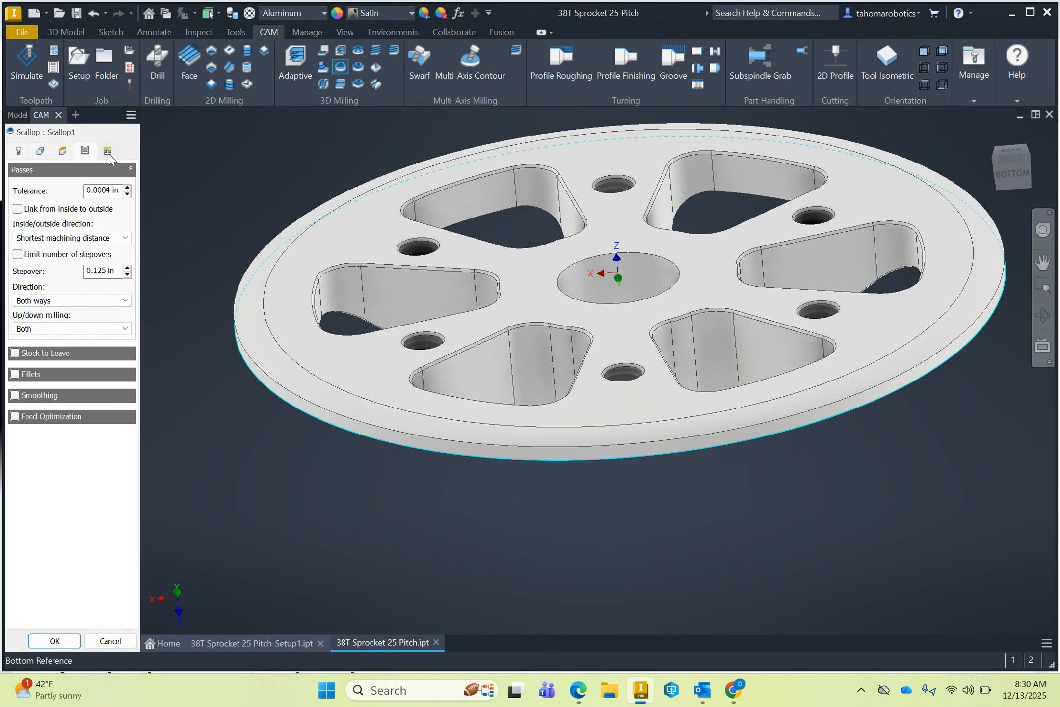
{"action": "mouse_move", "coordinate": [82, 262]}
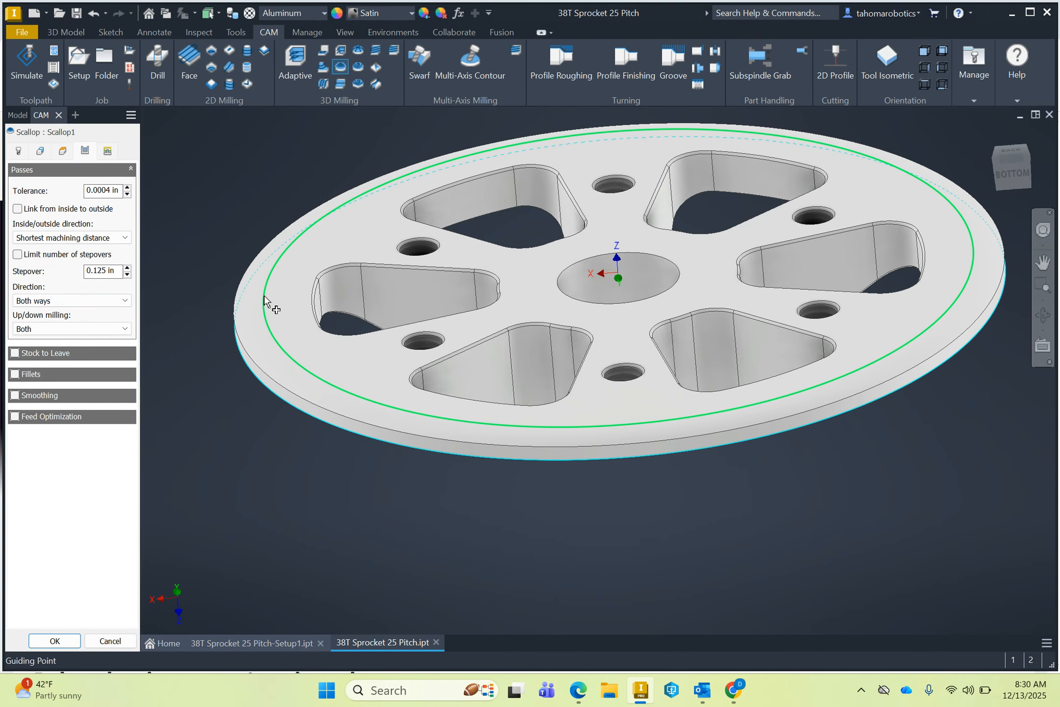
{"action": "scroll", "coordinate": [267, 303], "scroll_direction": "up", "scroll_amount": 5}
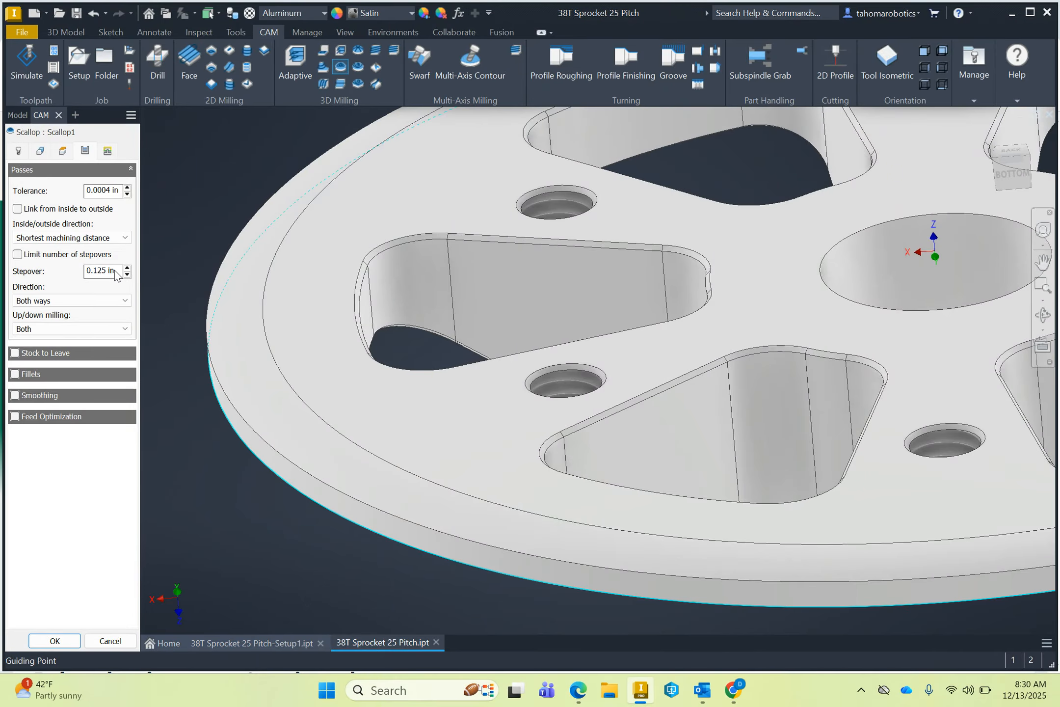
{"action": "mouse_move", "coordinate": [116, 273]}
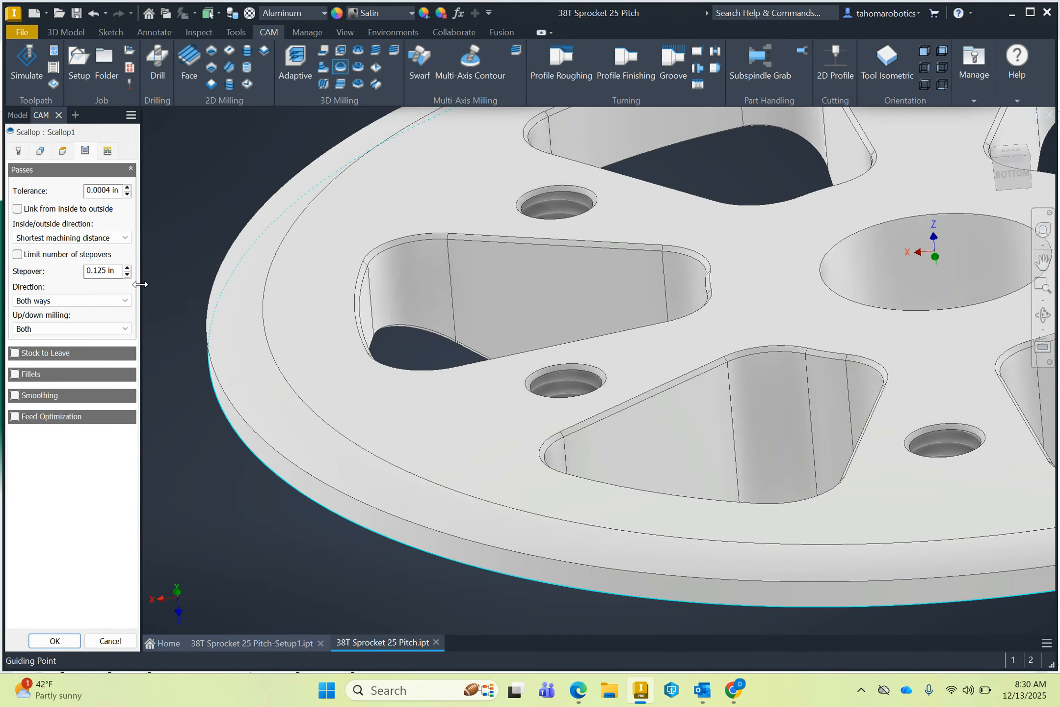
{"action": "left_click", "coordinate": [119, 274]}
{"action": "left_click_drag", "start_coordinate": [120, 275], "coordinate": [81, 282]}
{"action": "type", "text": ".01"}
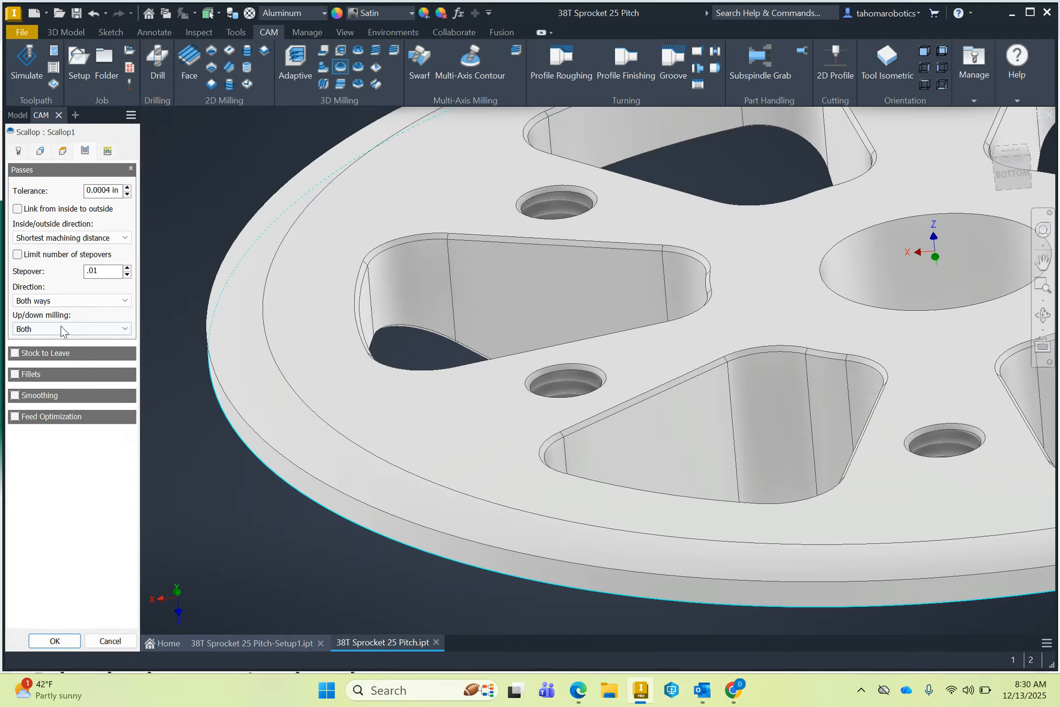
{"action": "left_click", "coordinate": [72, 641]}
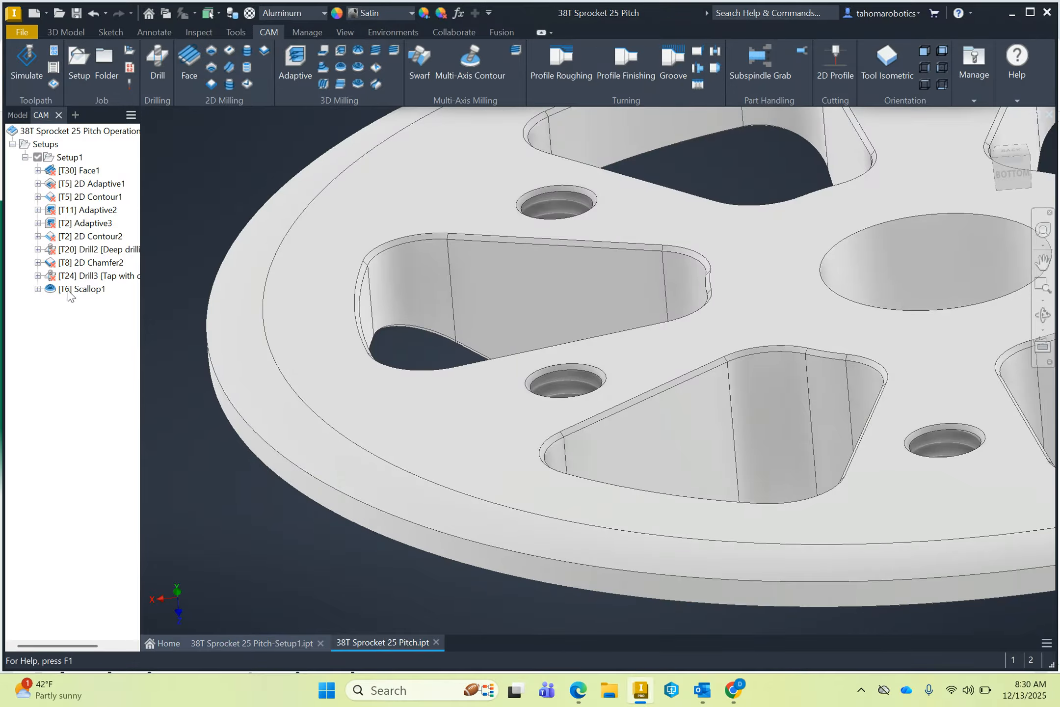
Examine the Scallop1 toolpath on the sloped outer rim up close, from several angles and edge-on.
{"action": "left_click", "coordinate": [68, 289]}
{"action": "scroll", "coordinate": [226, 284], "scroll_direction": "down", "scroll_amount": 4}
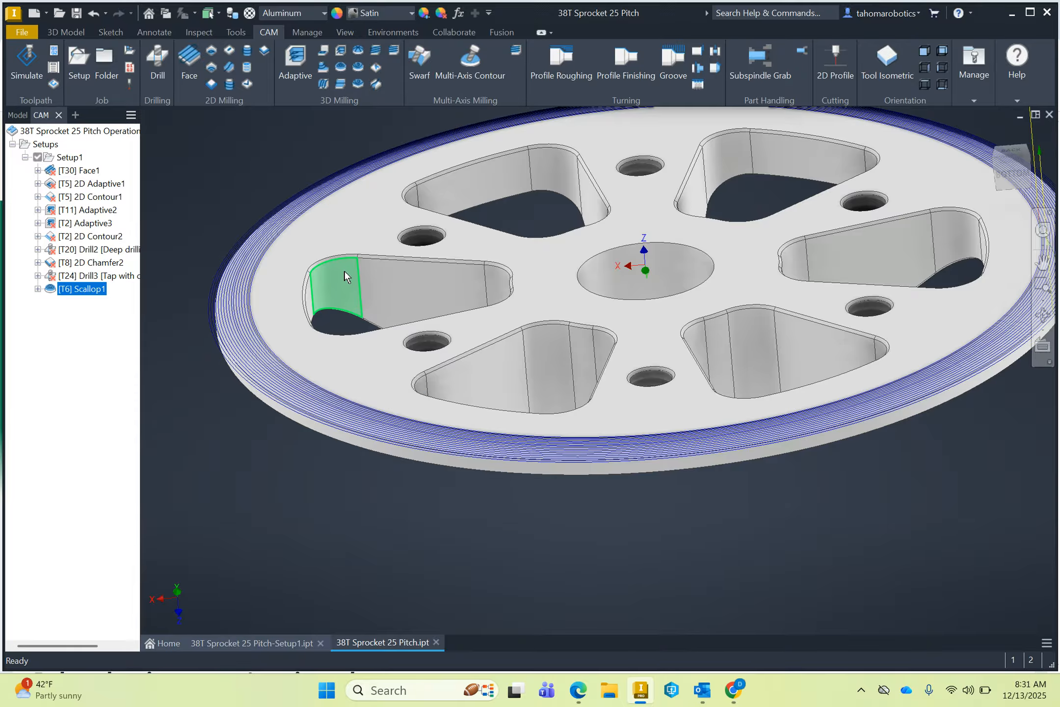
{"action": "middle_click_drag", "start_coordinate": [343, 271], "coordinate": [289, 283], "text": "shift"}
{"action": "scroll", "coordinate": [689, 226], "scroll_direction": "up", "scroll_amount": 5}
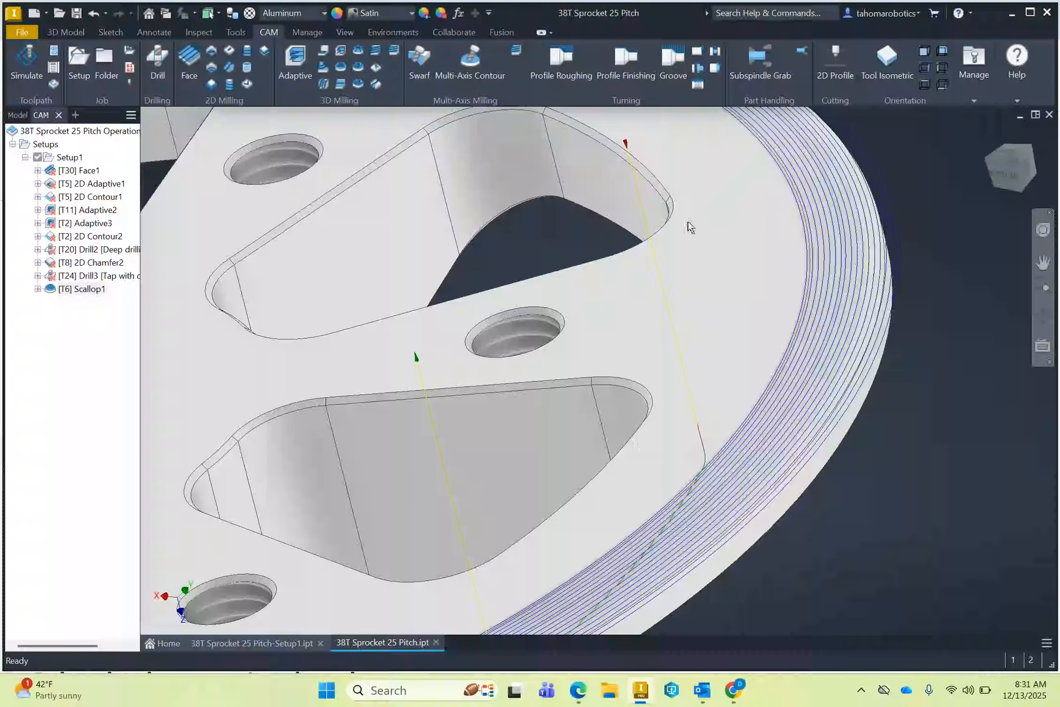
{"action": "scroll", "coordinate": [678, 443], "scroll_direction": "down", "scroll_amount": 5}
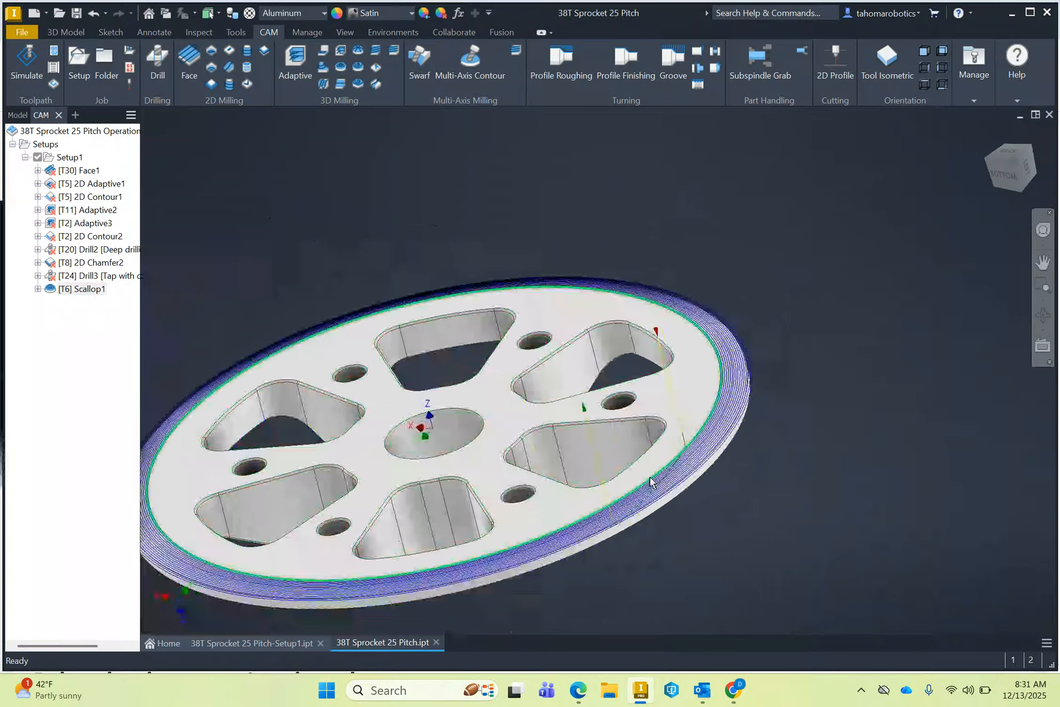
{"action": "middle_click_drag", "start_coordinate": [692, 422], "coordinate": [710, 429], "text": "shift"}
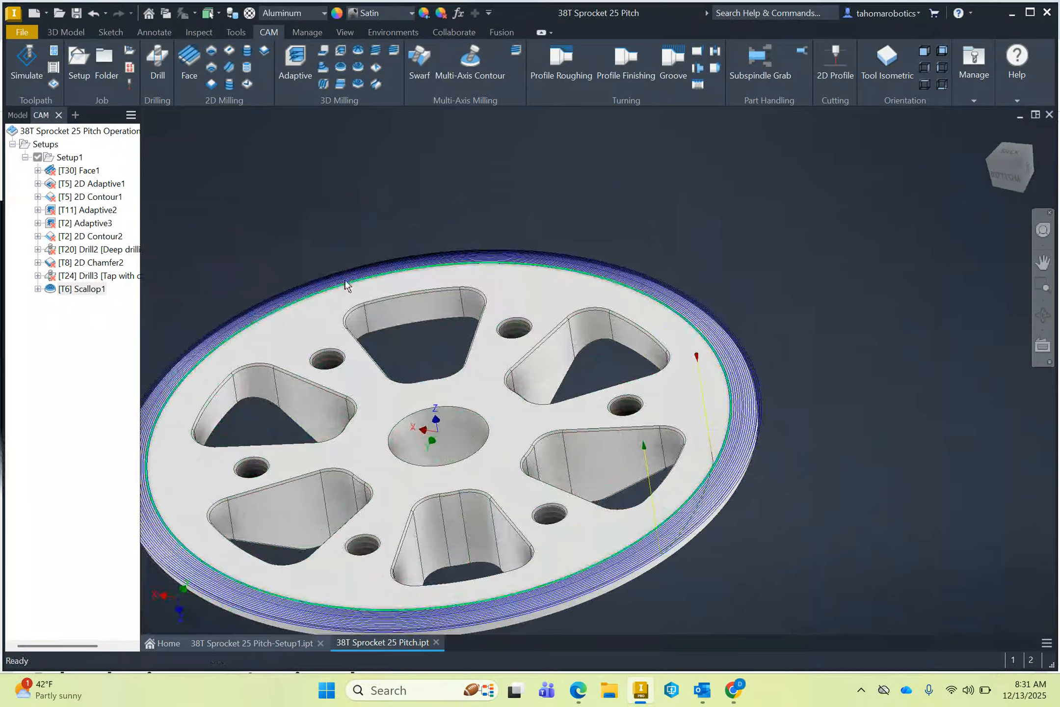
{"action": "scroll", "coordinate": [677, 560], "scroll_direction": "up", "scroll_amount": 6}
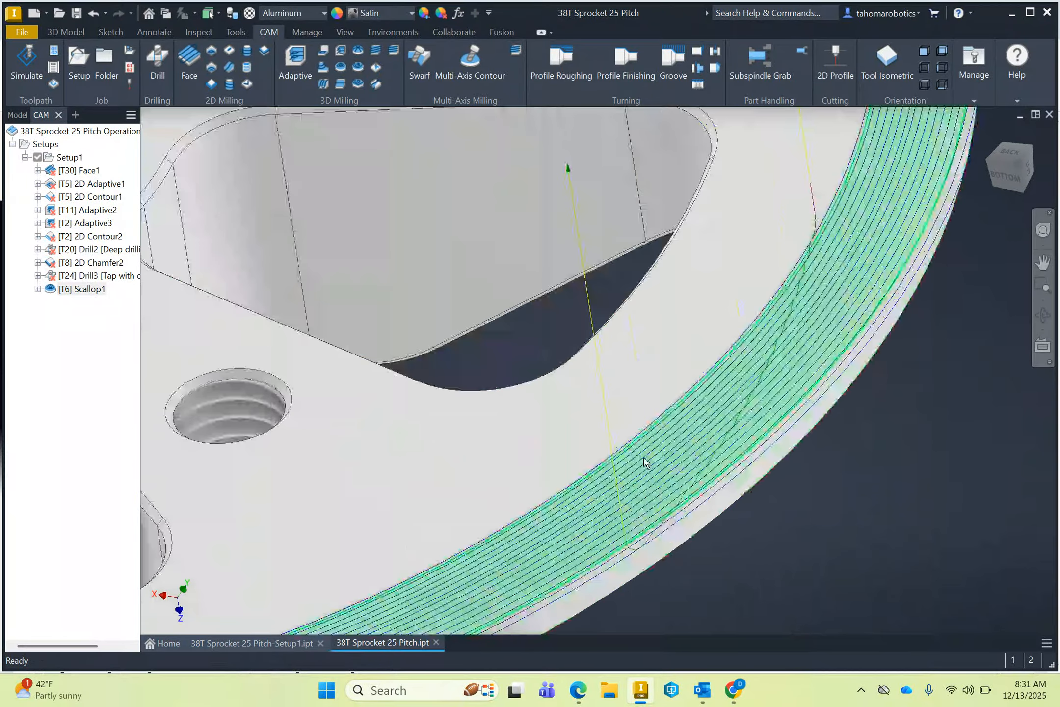
{"action": "scroll", "coordinate": [644, 462], "scroll_direction": "up", "scroll_amount": 3}
{"action": "scroll", "coordinate": [631, 447], "scroll_direction": "down", "scroll_amount": 4}
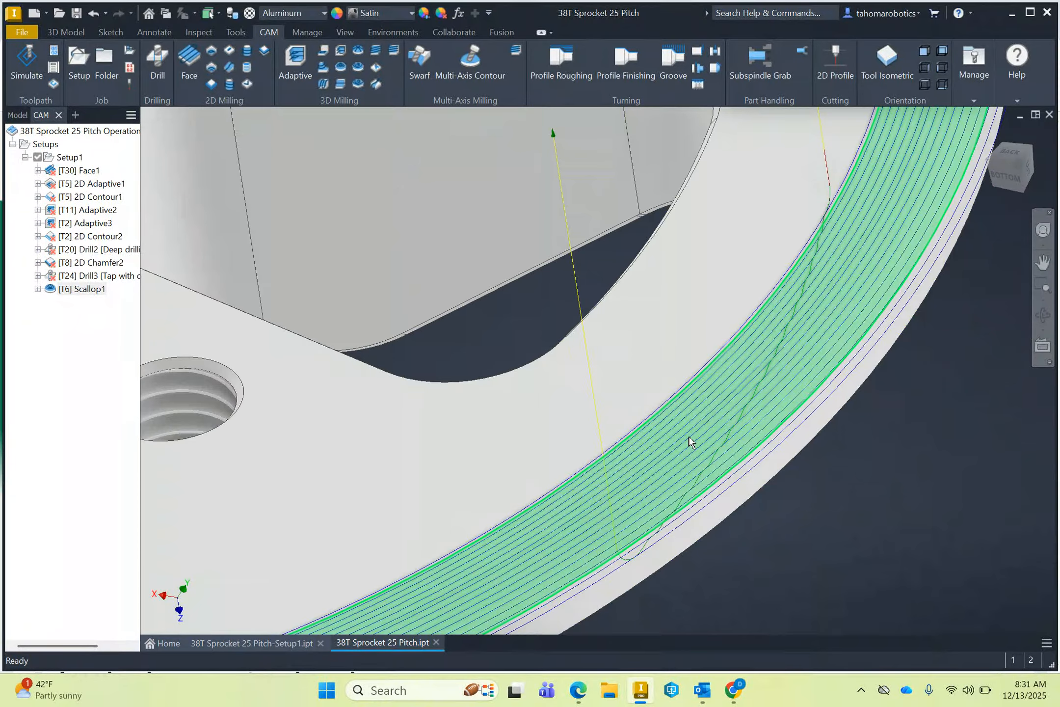
{"action": "scroll", "coordinate": [688, 436], "scroll_direction": "down", "scroll_amount": 4}
{"action": "middle_click_drag", "start_coordinate": [691, 433], "coordinate": [776, 373], "text": "shift"}
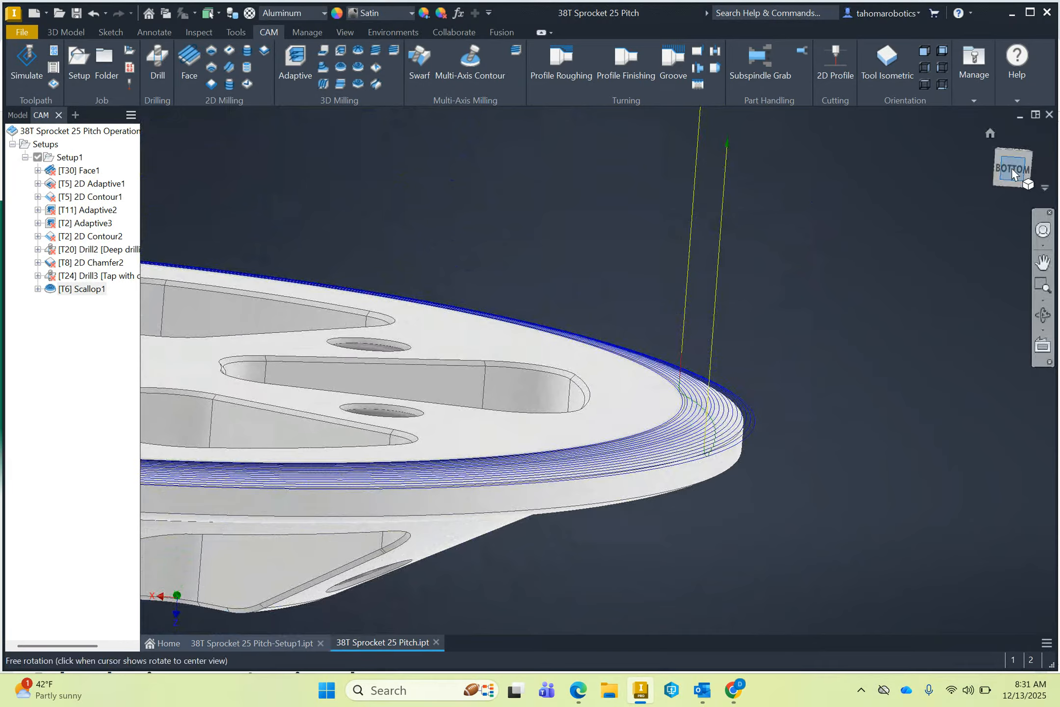
{"action": "left_click", "coordinate": [1013, 173]}
{"action": "scroll", "coordinate": [687, 353], "scroll_direction": "up", "scroll_amount": 5}
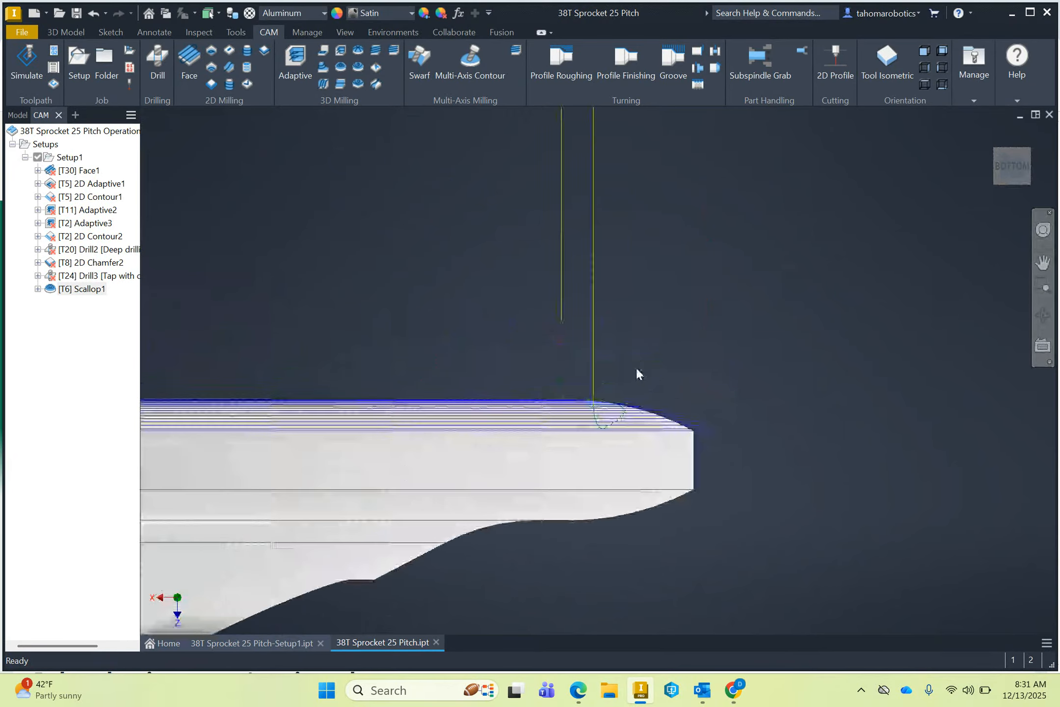
{"action": "scroll", "coordinate": [637, 372], "scroll_direction": "up", "scroll_amount": 2}
{"action": "scroll", "coordinate": [535, 436], "scroll_direction": "down", "scroll_amount": 3}
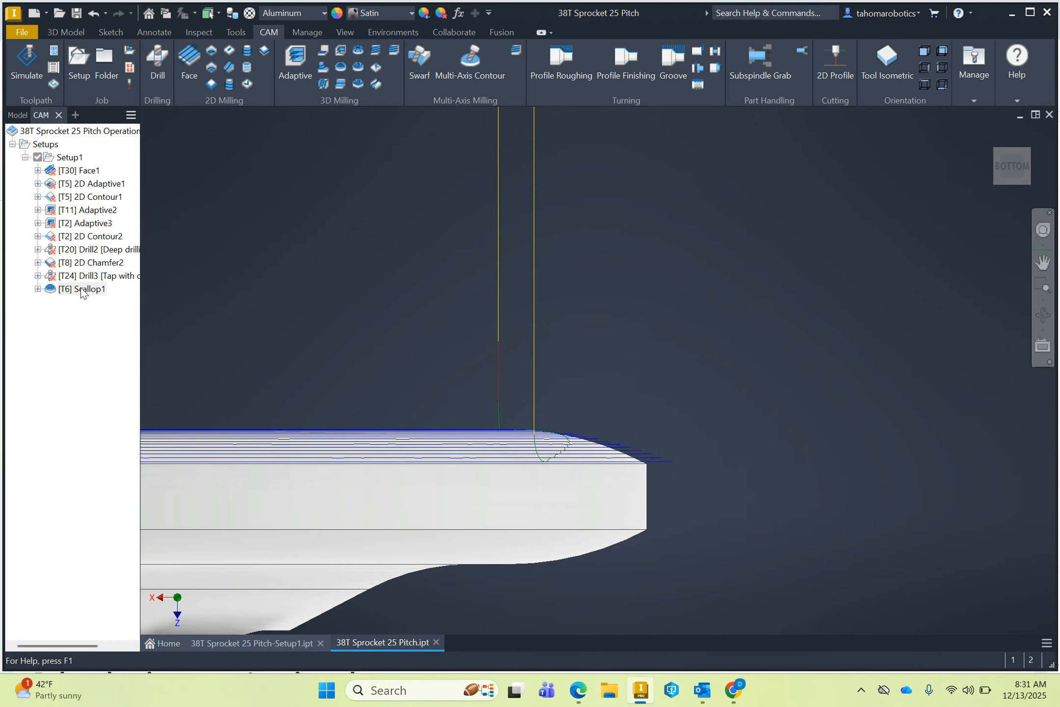
Protect the Scallop1 operation.
{"action": "scroll", "coordinate": [323, 303], "scroll_direction": "down", "scroll_amount": 5}
{"action": "middle_click_drag", "start_coordinate": [380, 291], "coordinate": [374, 322], "text": "shift"}
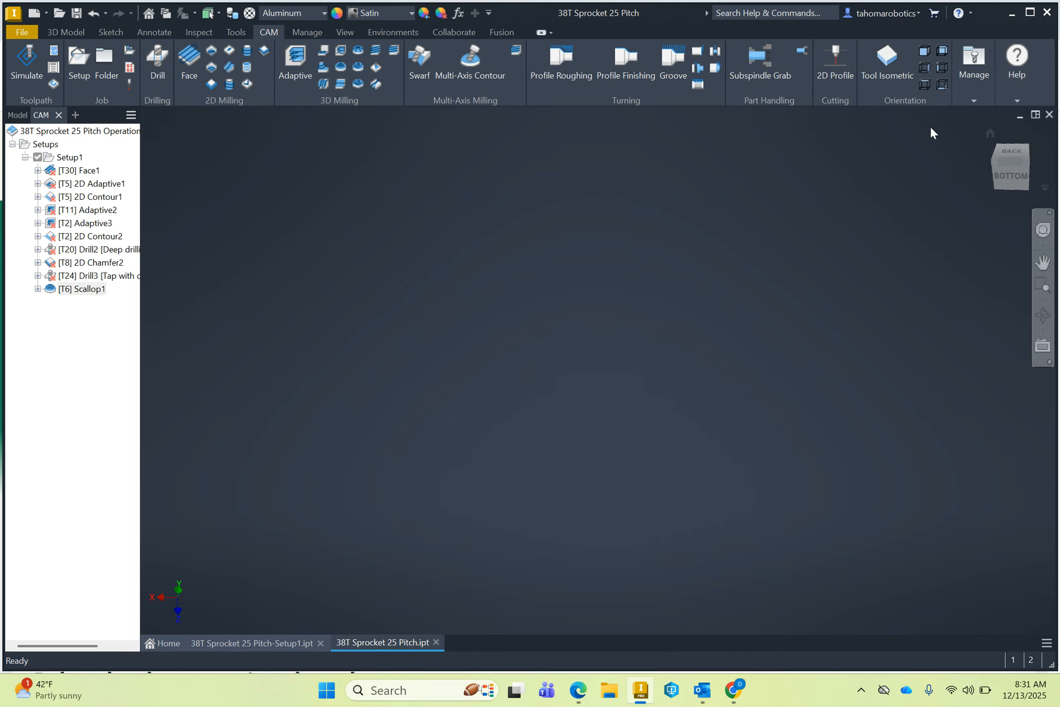
{"action": "left_click", "coordinate": [992, 138]}
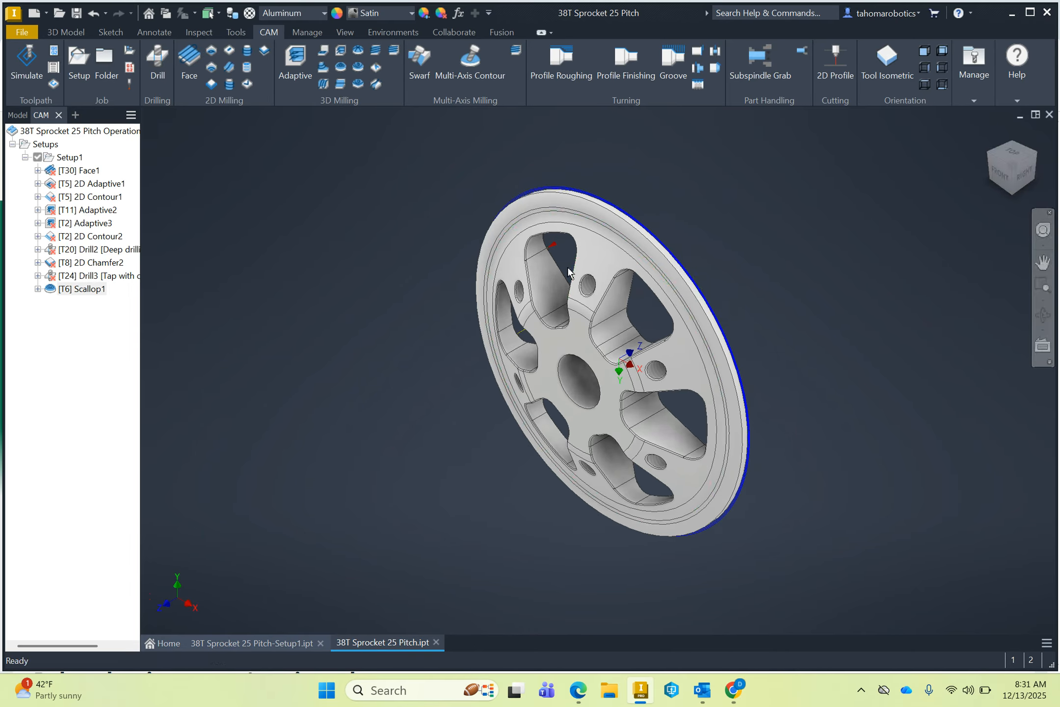
{"action": "middle_click_drag", "start_coordinate": [583, 250], "coordinate": [393, 260], "text": "shift"}
{"action": "scroll", "coordinate": [740, 264], "scroll_direction": "down", "scroll_amount": 4}
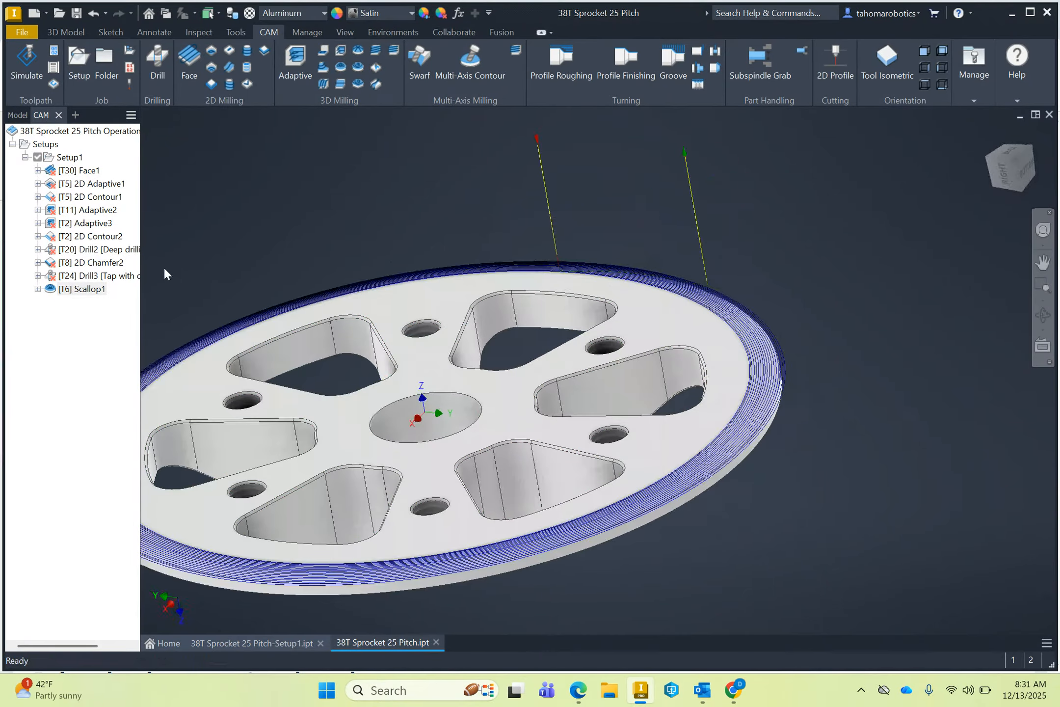
{"action": "left_click", "coordinate": [72, 289]}
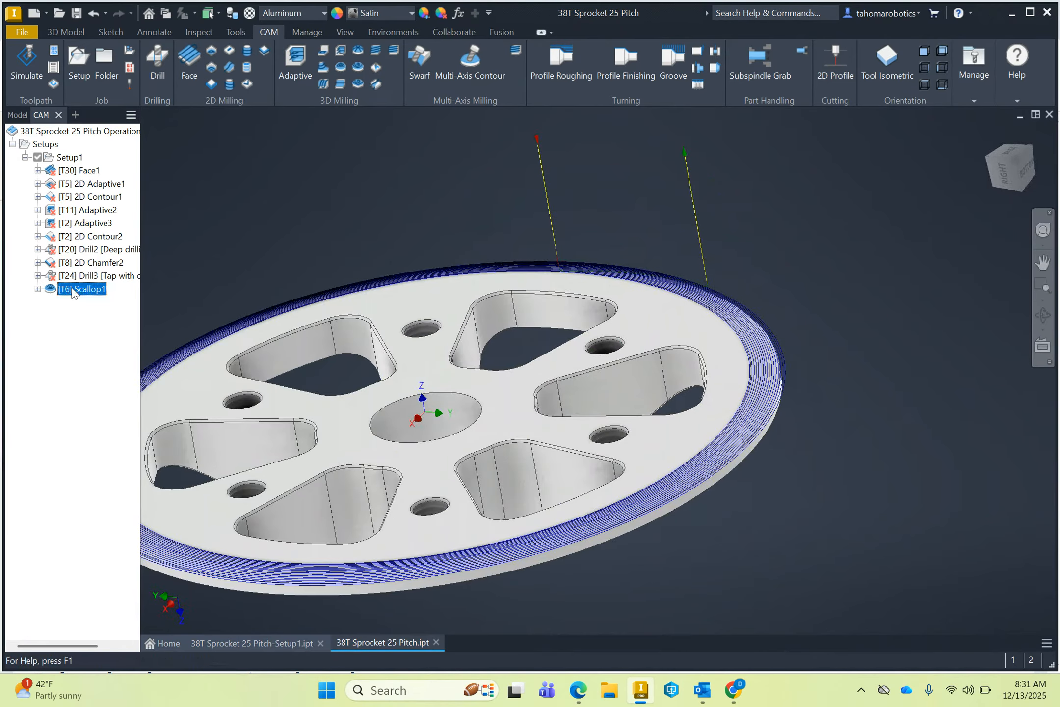
{"action": "right_click", "coordinate": [72, 289]}
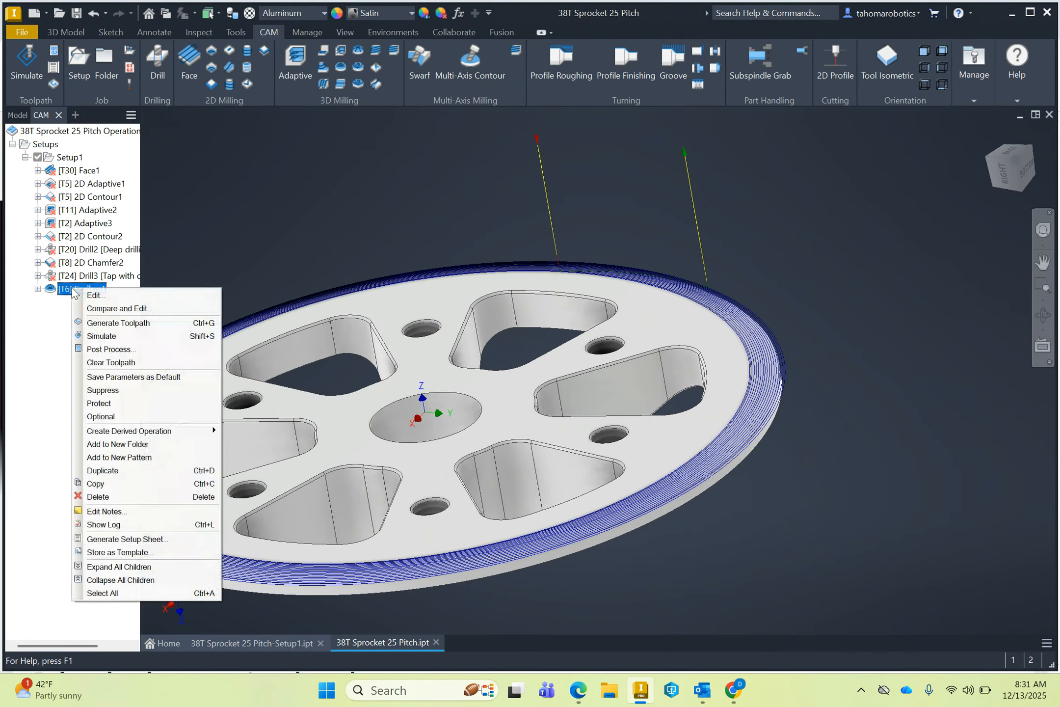
{"action": "left_click", "coordinate": [114, 403]}
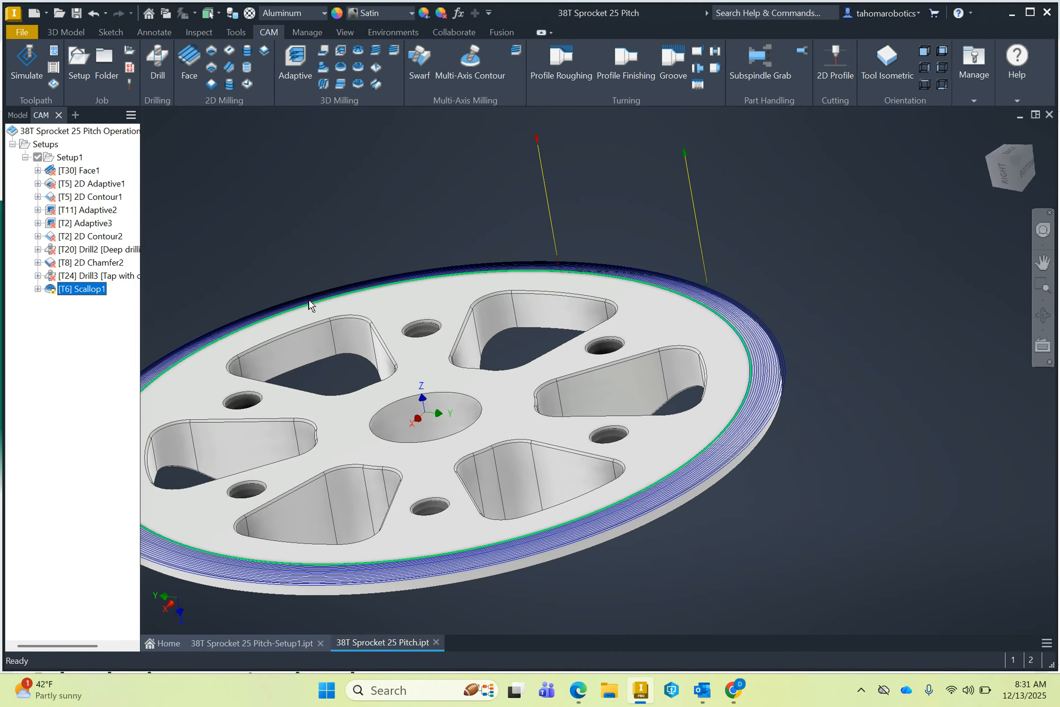
Unsuppress the model's Theoretical Tooth, Tooth and Tooth Pattern features together and accept the result.
{"action": "left_click", "coordinate": [309, 302]}
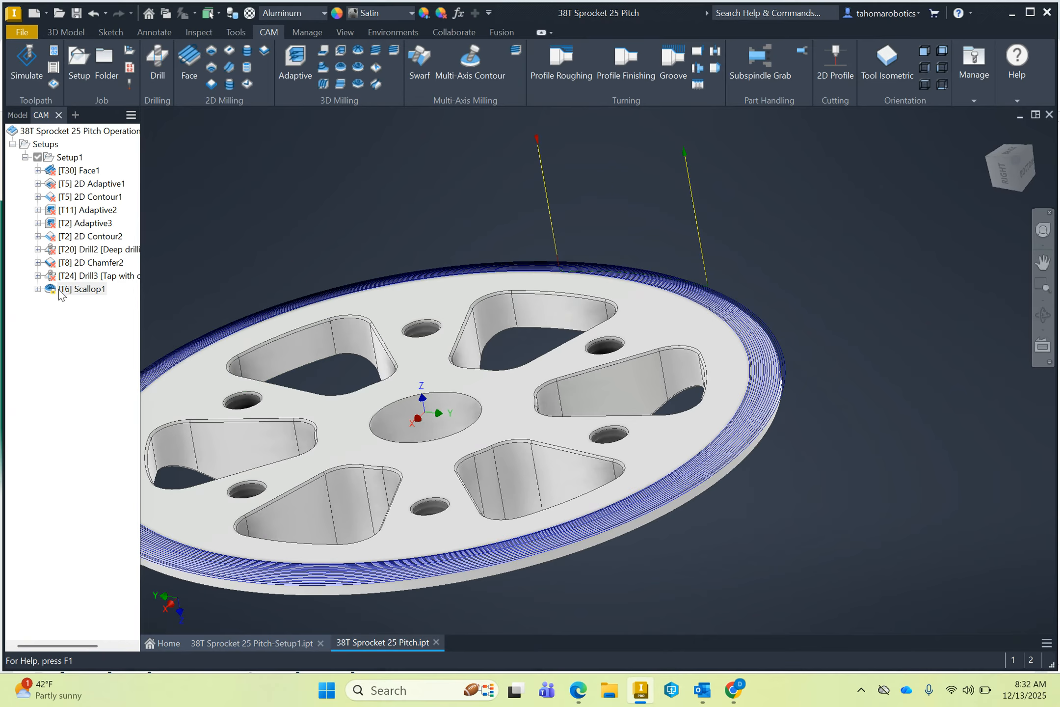
{"action": "left_click", "coordinate": [16, 116]}
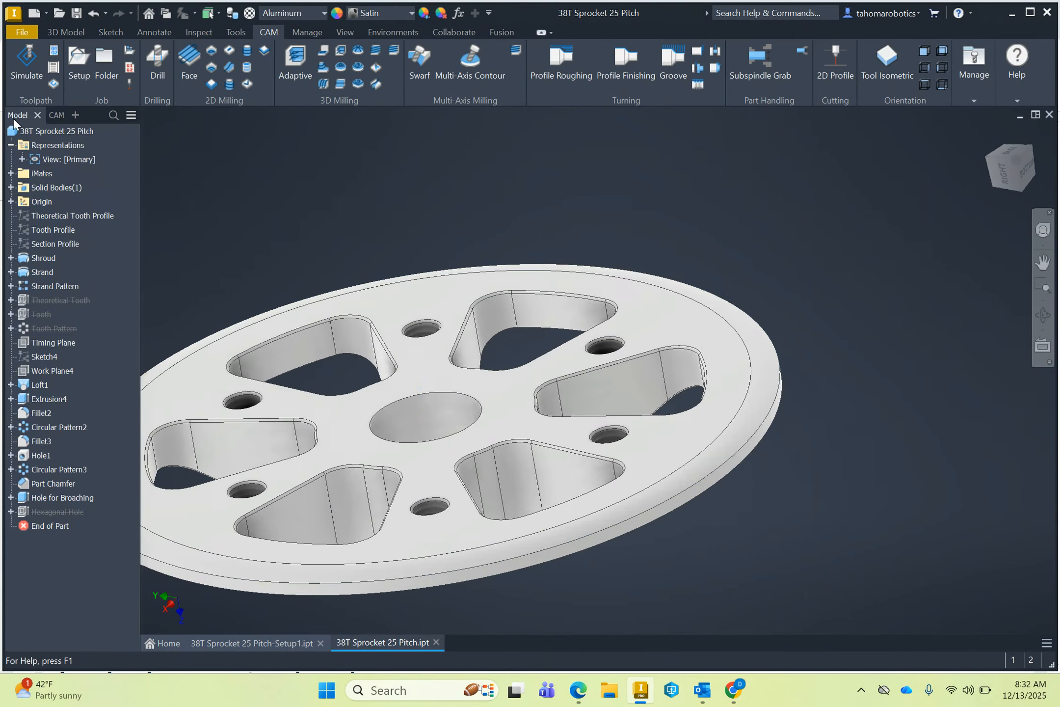
{"action": "left_click", "coordinate": [37, 301]}
{"action": "left_click", "coordinate": [44, 314], "text": "ctrl"}
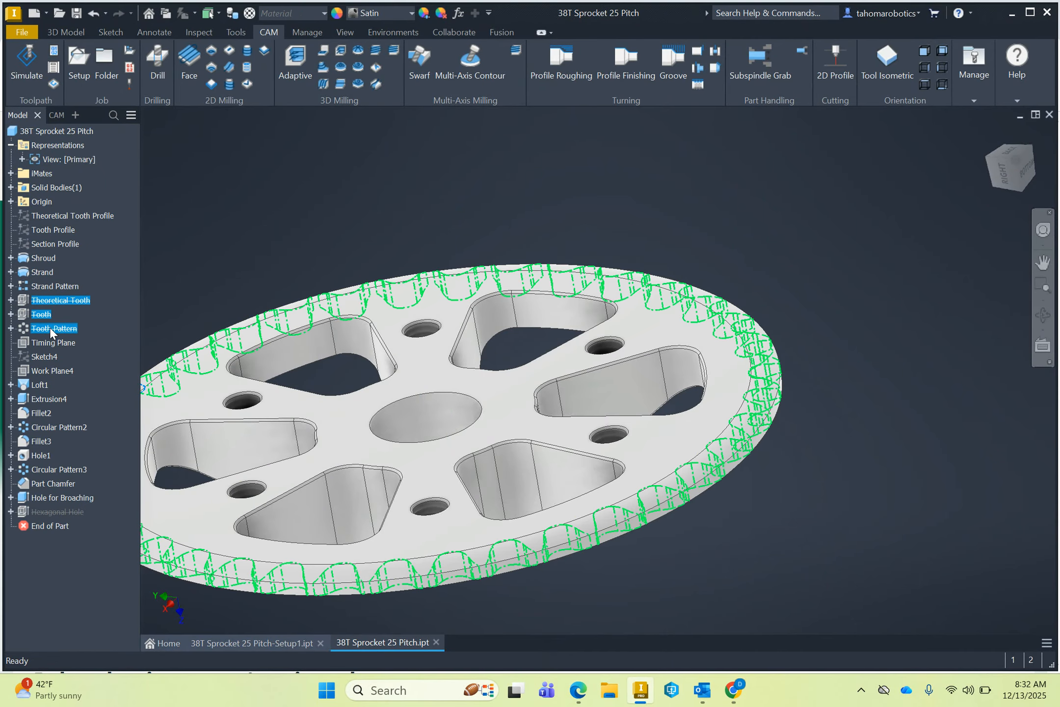
{"action": "left_click", "coordinate": [51, 329], "text": "ctrl"}
{"action": "right_click", "coordinate": [52, 328]}
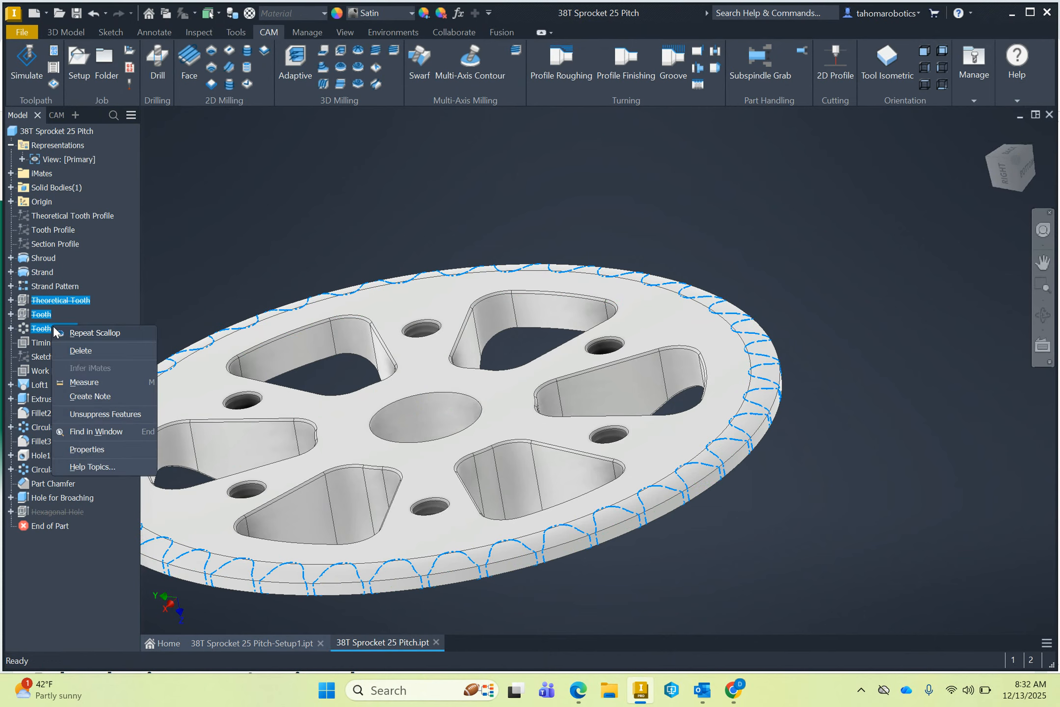
{"action": "left_click", "coordinate": [103, 413]}
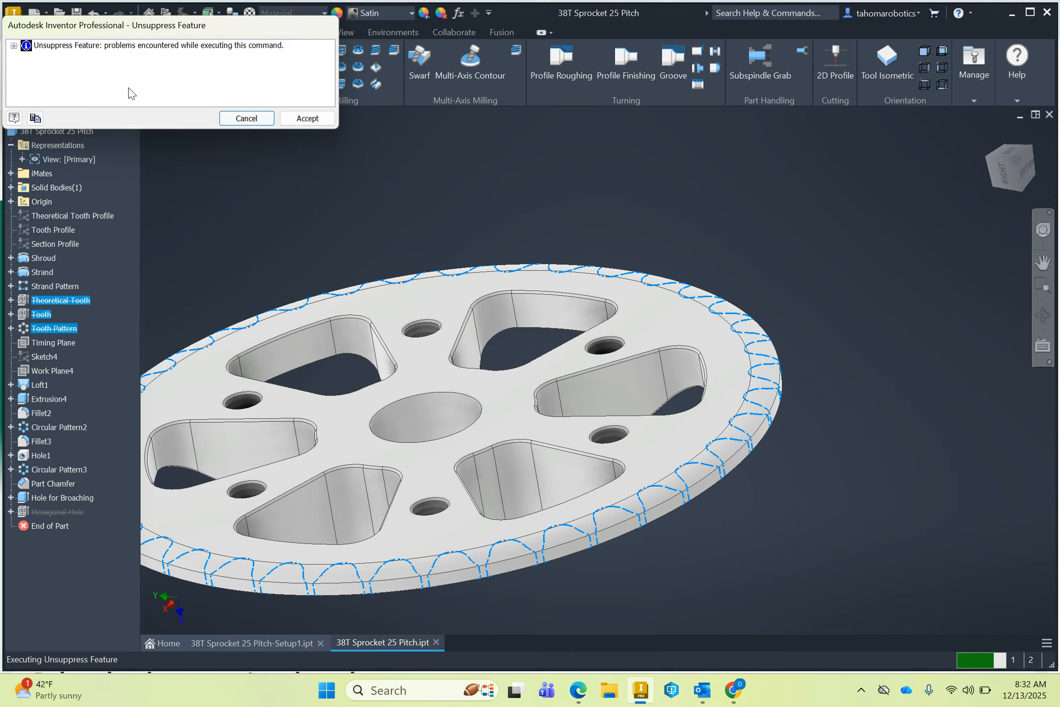
{"action": "left_click", "coordinate": [308, 118]}
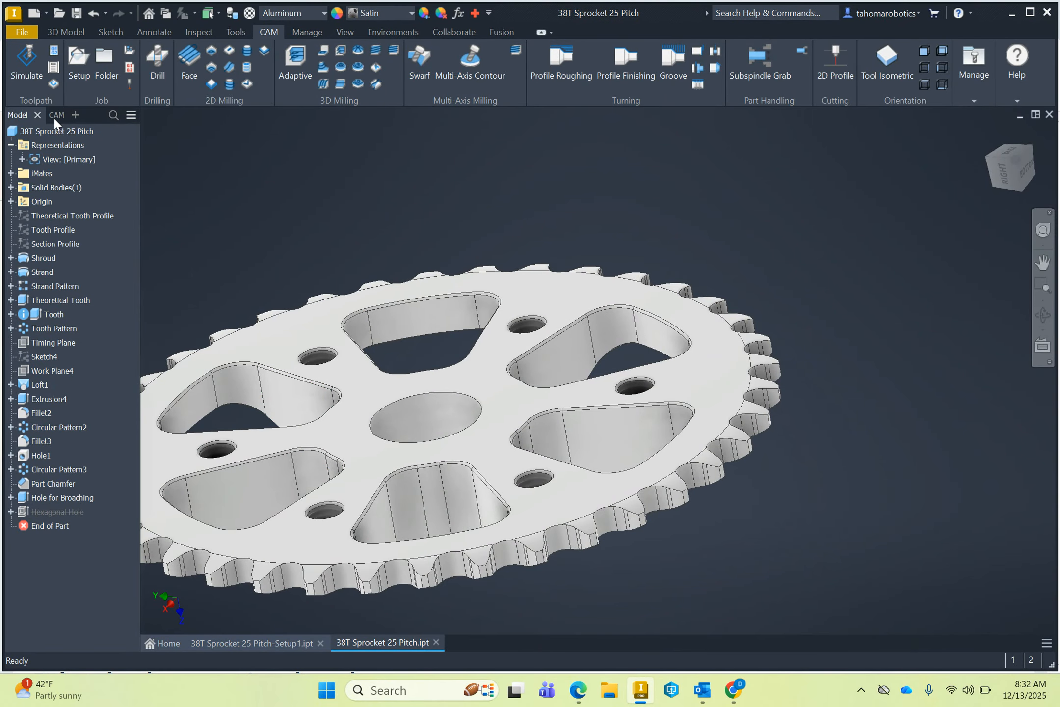
Regenerate the toolpaths of all Setup1 operations from Face1 through Drill3, leaving out the protected Scallop1.
{"action": "left_click", "coordinate": [55, 116]}
{"action": "left_click", "coordinate": [58, 161]}
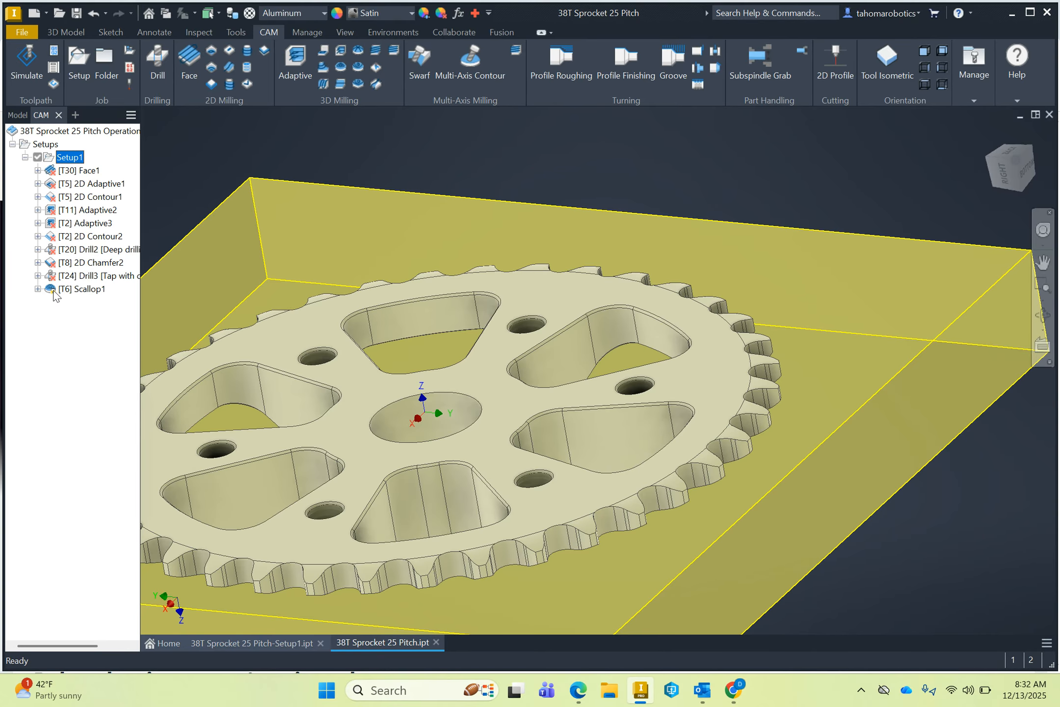
{"action": "left_click", "coordinate": [72, 172]}
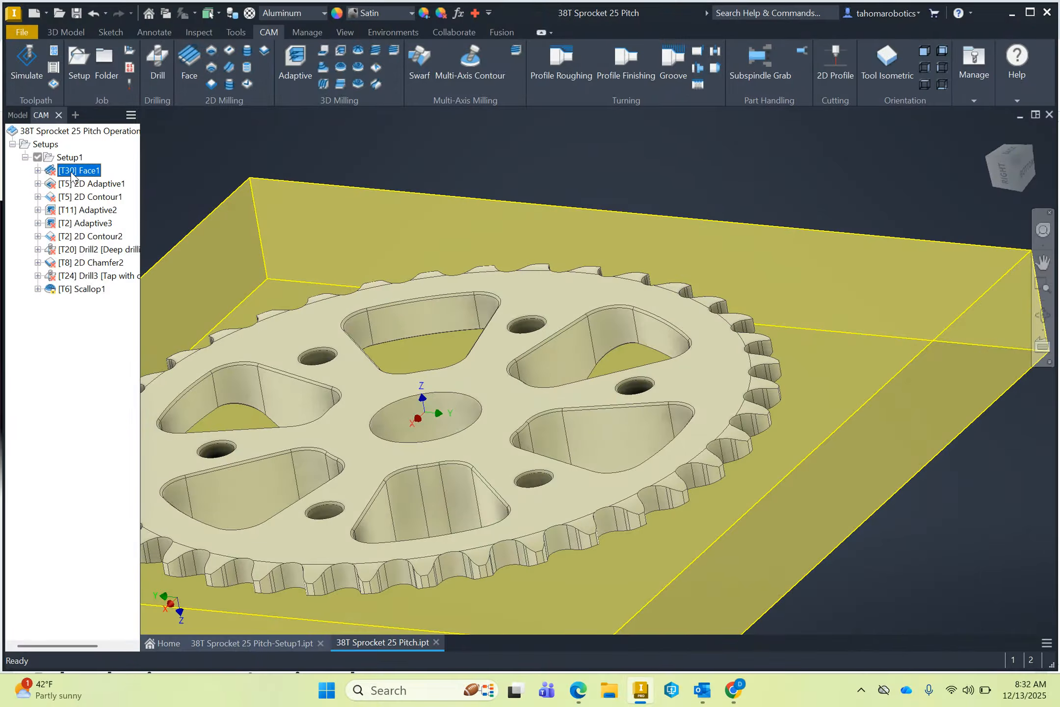
{"action": "left_click", "coordinate": [72, 278], "text": "shift"}
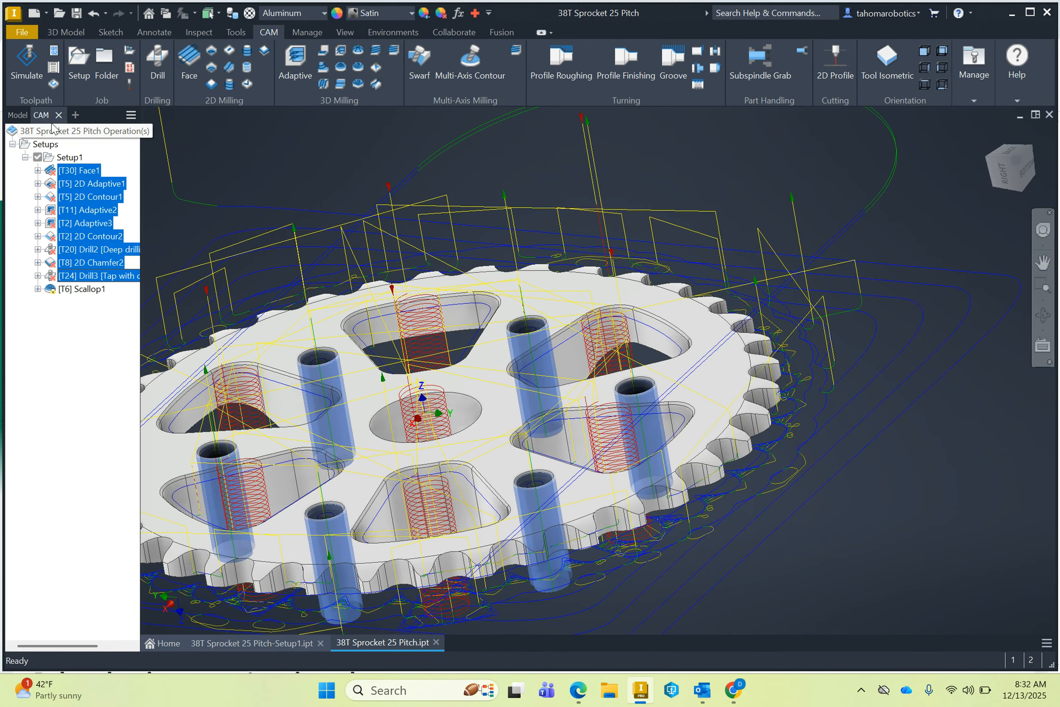
{"action": "left_click", "coordinate": [51, 82]}
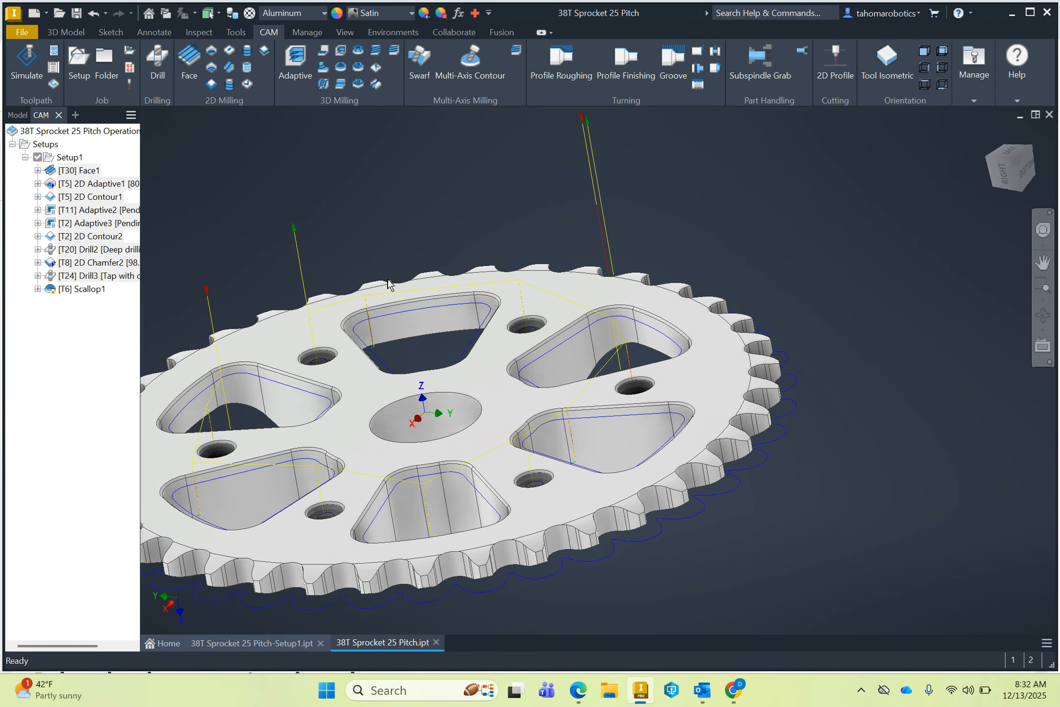
{"action": "scroll", "coordinate": [387, 280], "scroll_direction": "down", "scroll_amount": 5}
{"action": "middle_click_drag", "start_coordinate": [504, 286], "coordinate": [505, 314], "text": "shift"}
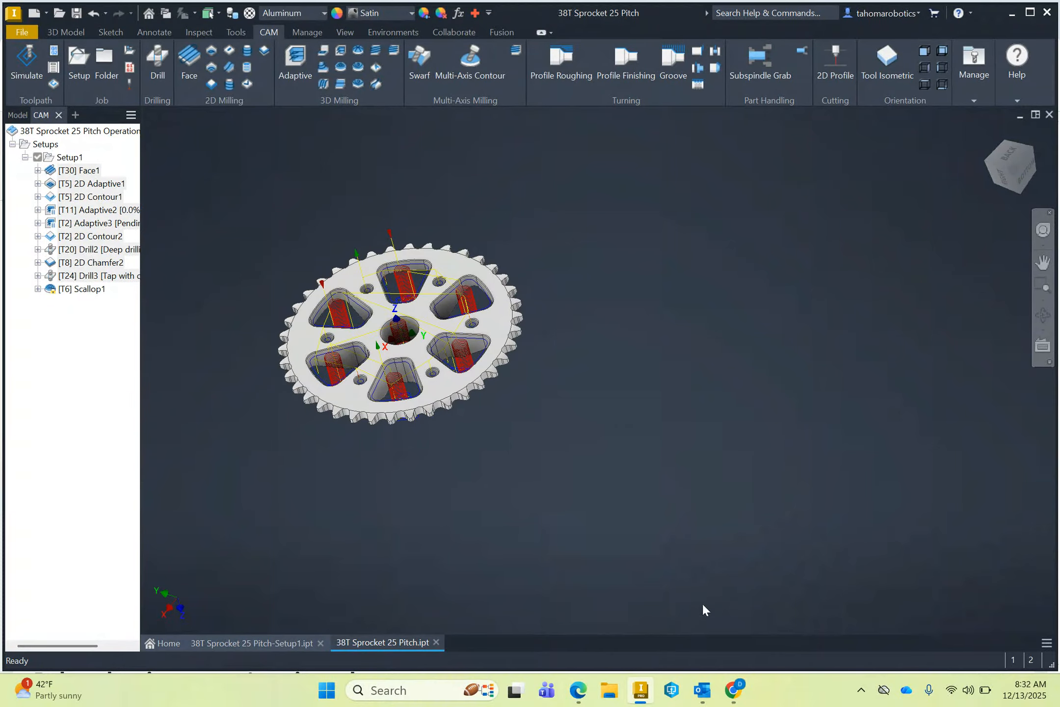
{"action": "mouse_move", "coordinate": [739, 691]}
{"action": "left_click", "coordinate": [804, 631]}
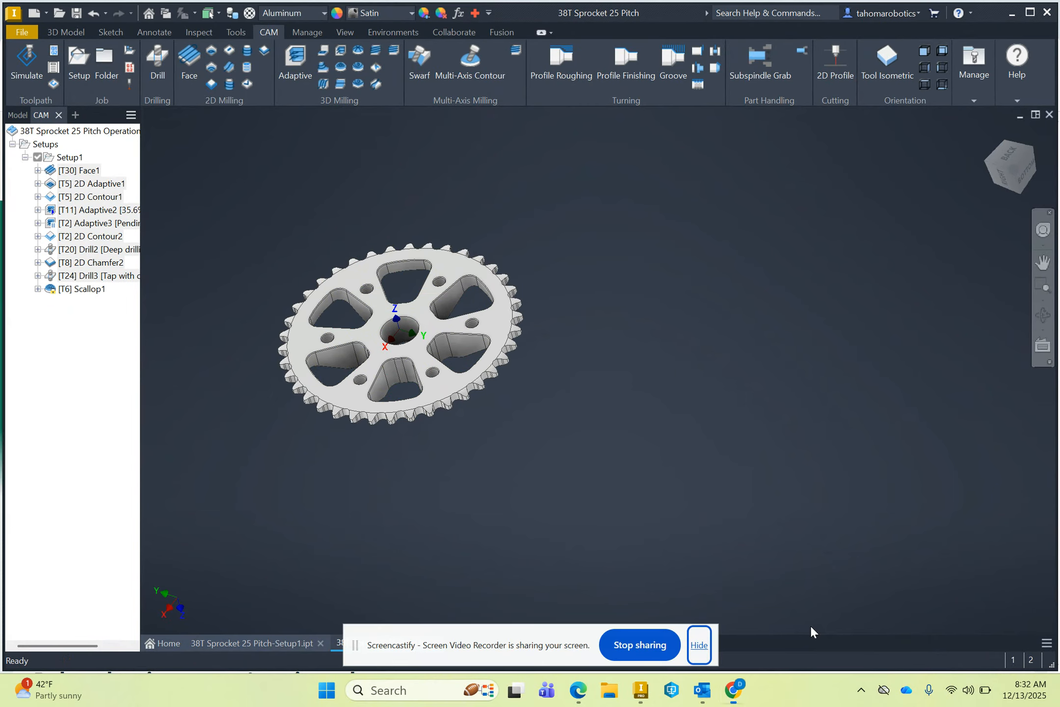